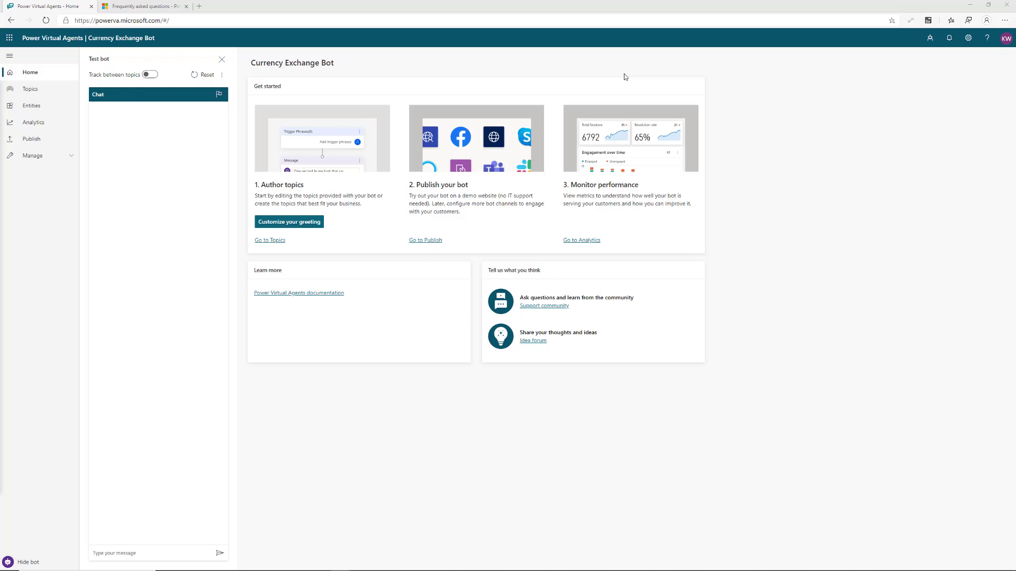
- Create a new bot from the bots list and name it 'Power Automate FAQ'
drag(335, 64, 251, 67)
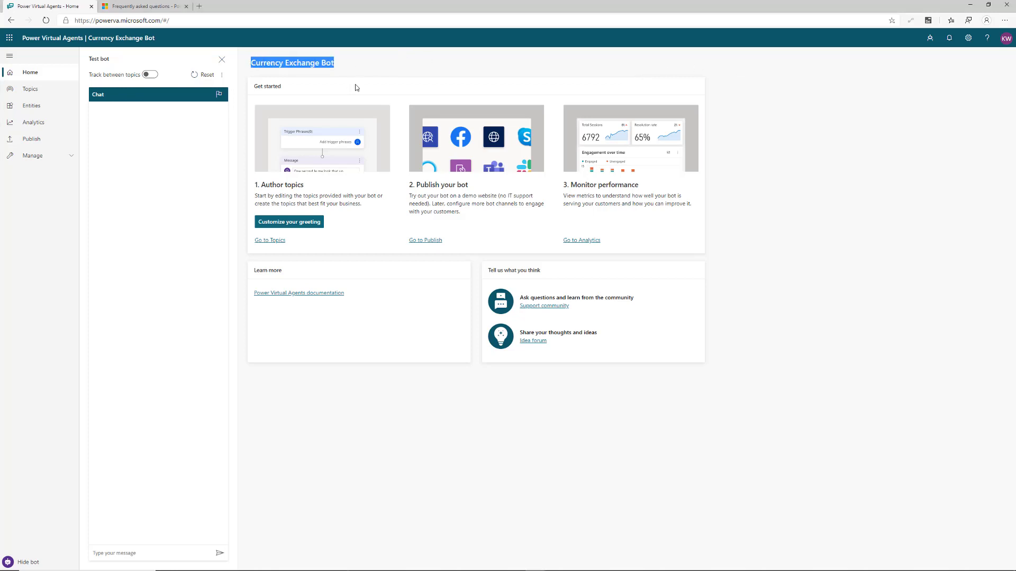
click(809, 127)
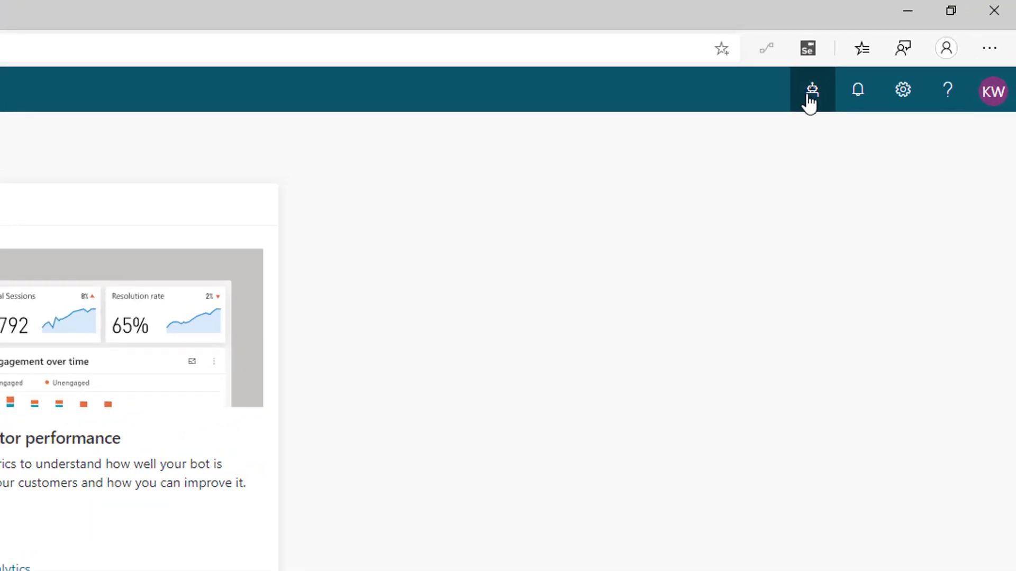
click(809, 104)
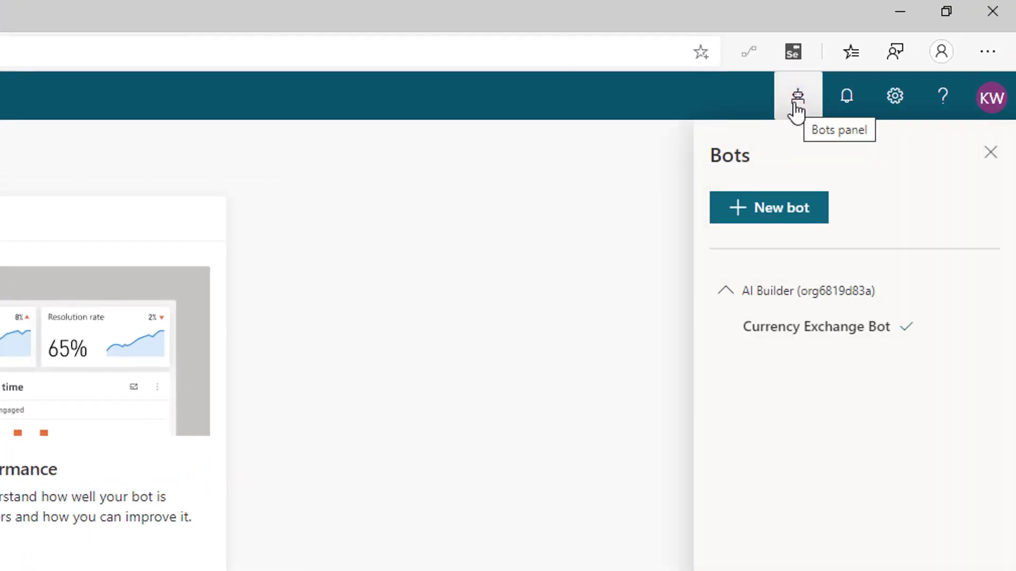
click(774, 217)
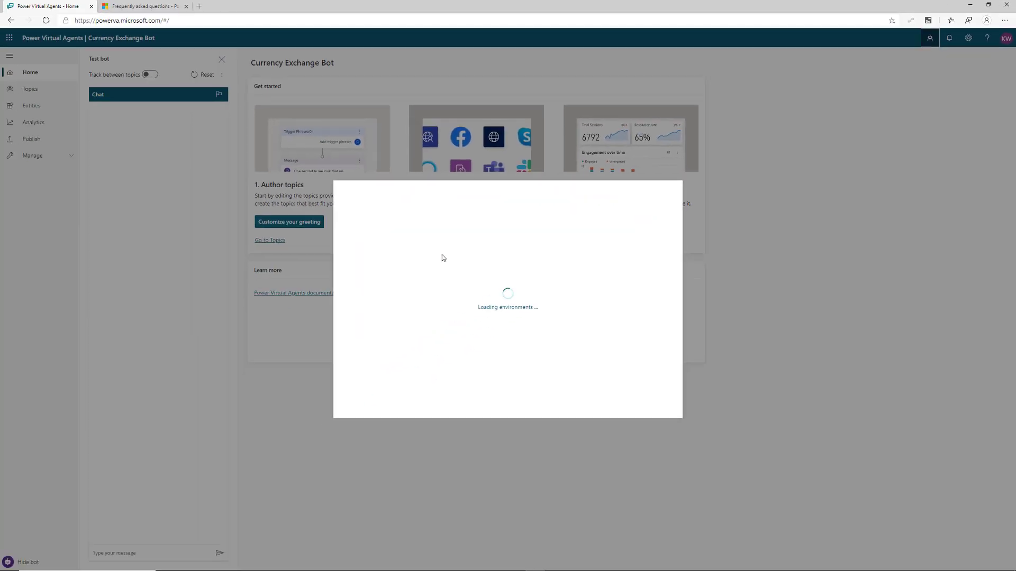
click(528, 235)
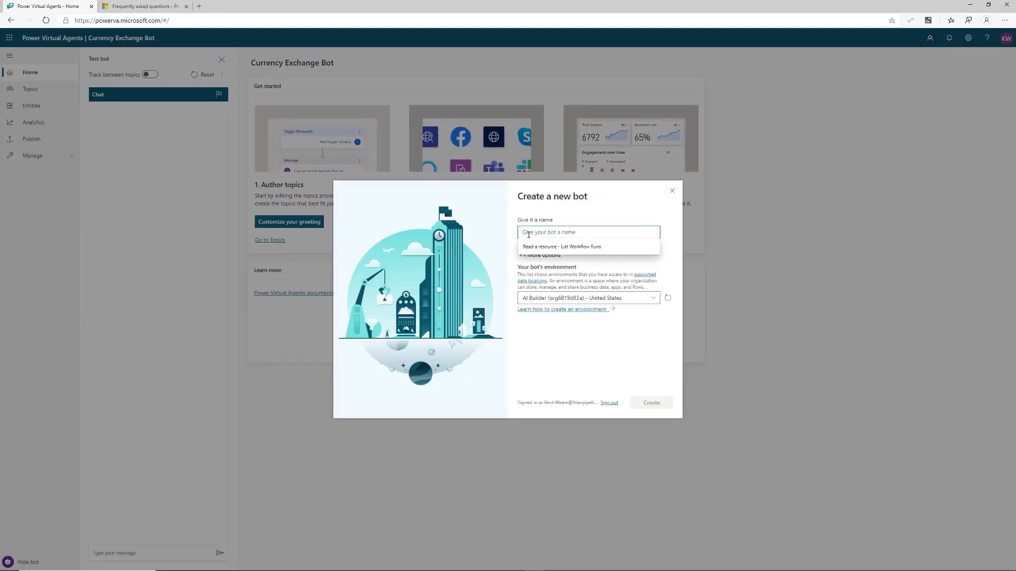
text(Power Virtua)
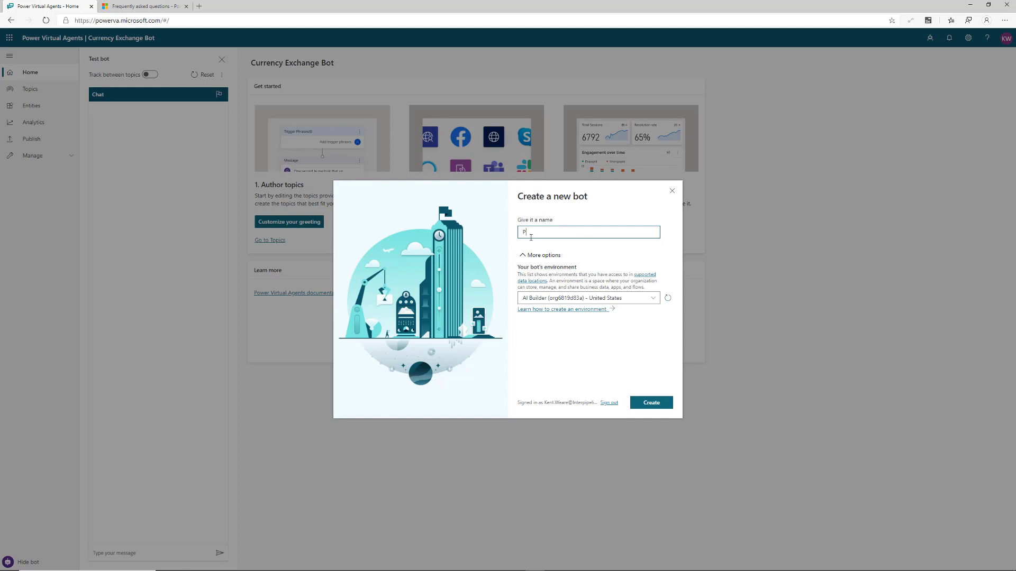
text(l Agents FAQ)
drag(577, 233, 539, 233)
key(BackSpace)
text(Automate)
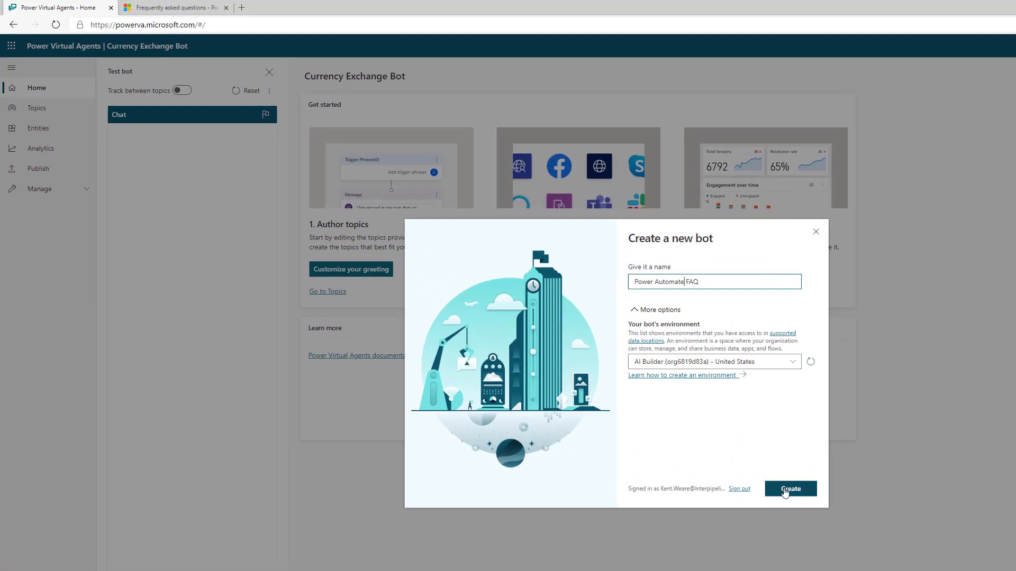
click(786, 488)
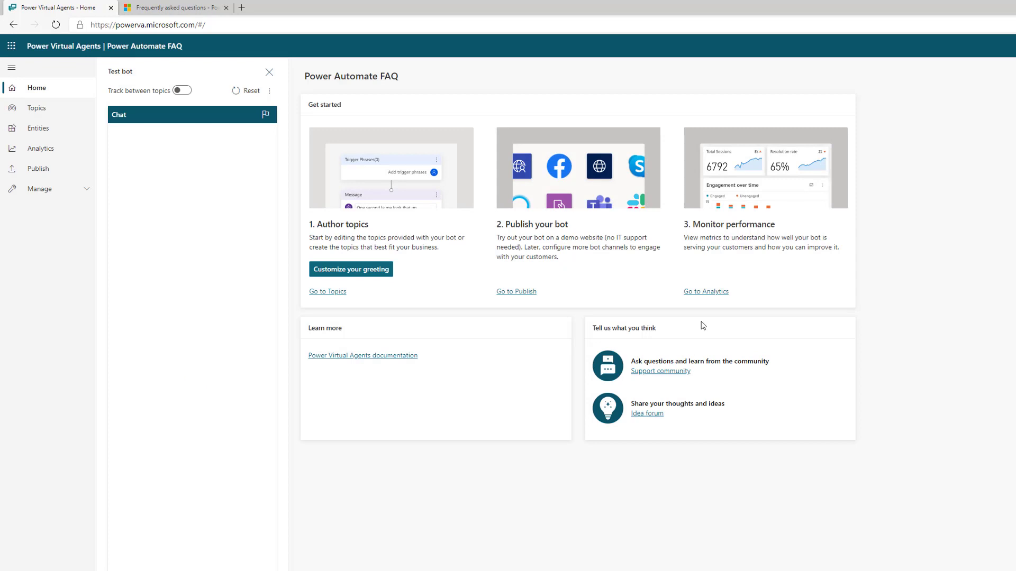
- Go to the bot's Topics page and bring up the Suggest topics dialog
click(37, 111)
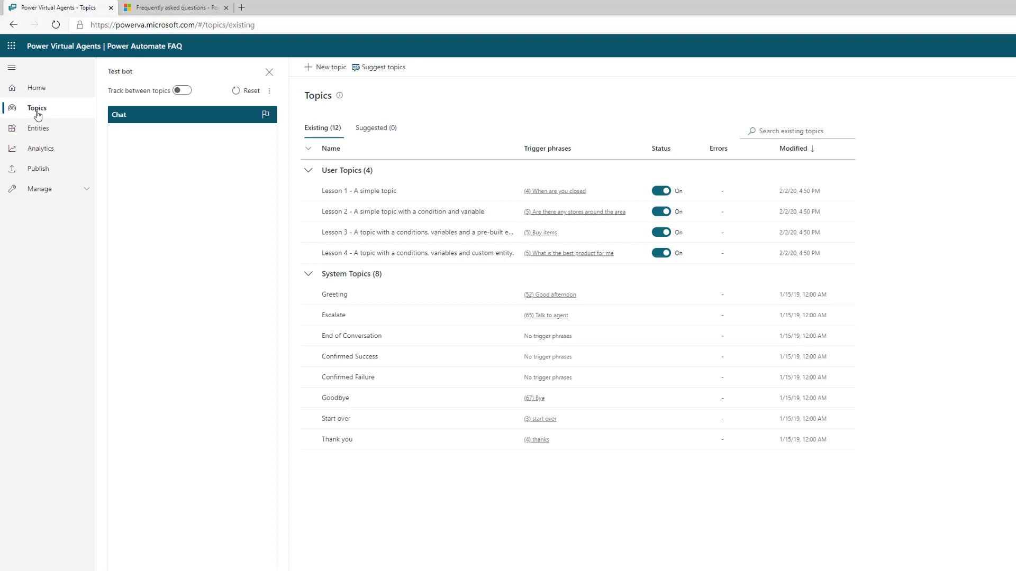
click(384, 69)
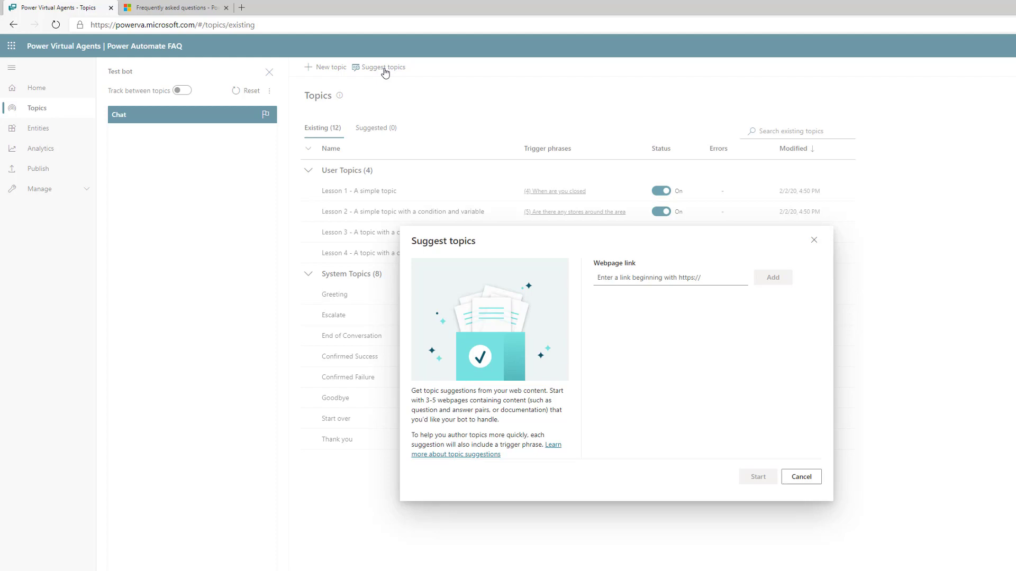
- Copy the Power Automate FAQ page's URL and scroll through its questions to the end
click(210, 6)
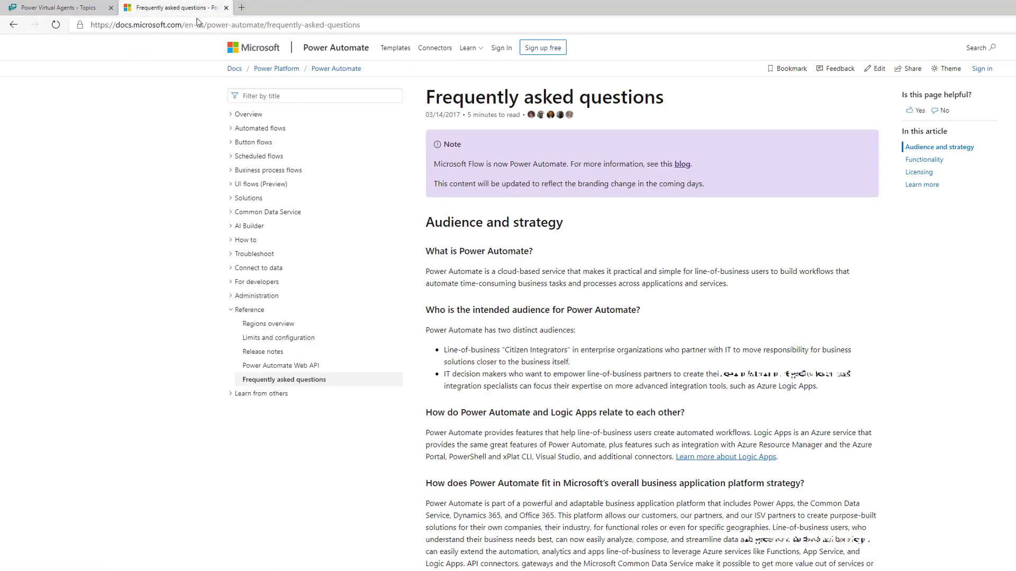
click(349, 25)
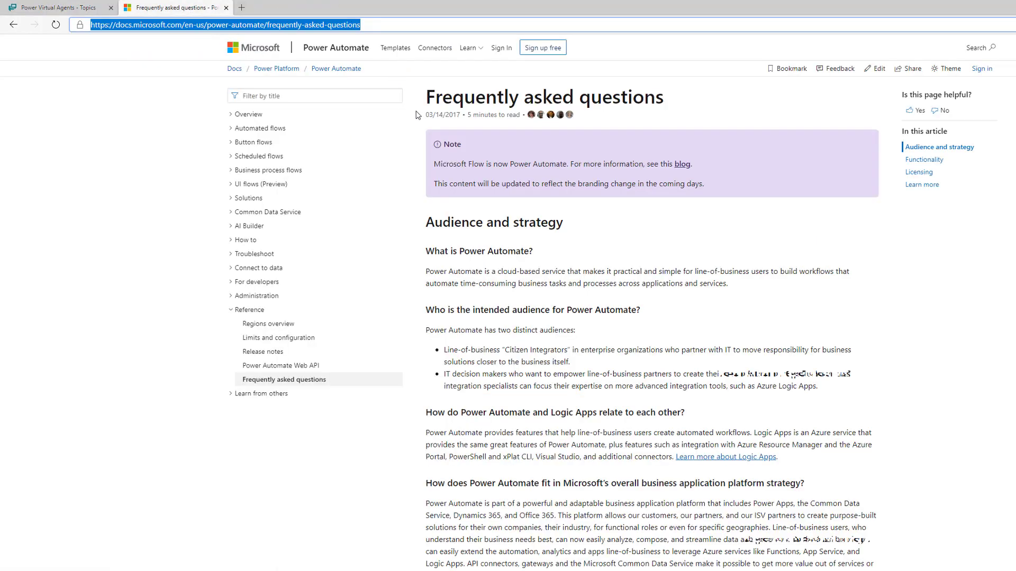
click(651, 267)
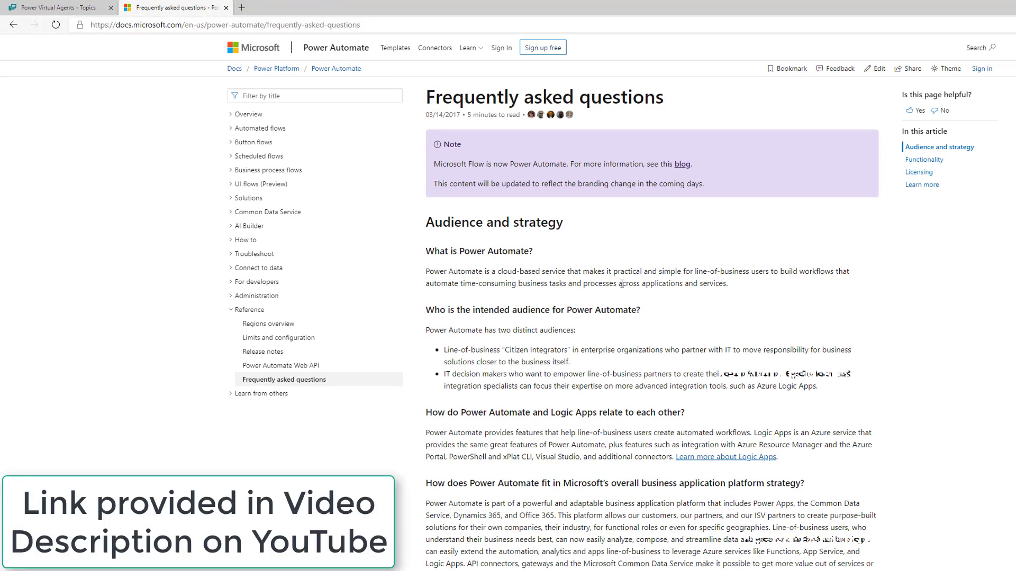
scroll(494, 266, down, 5)
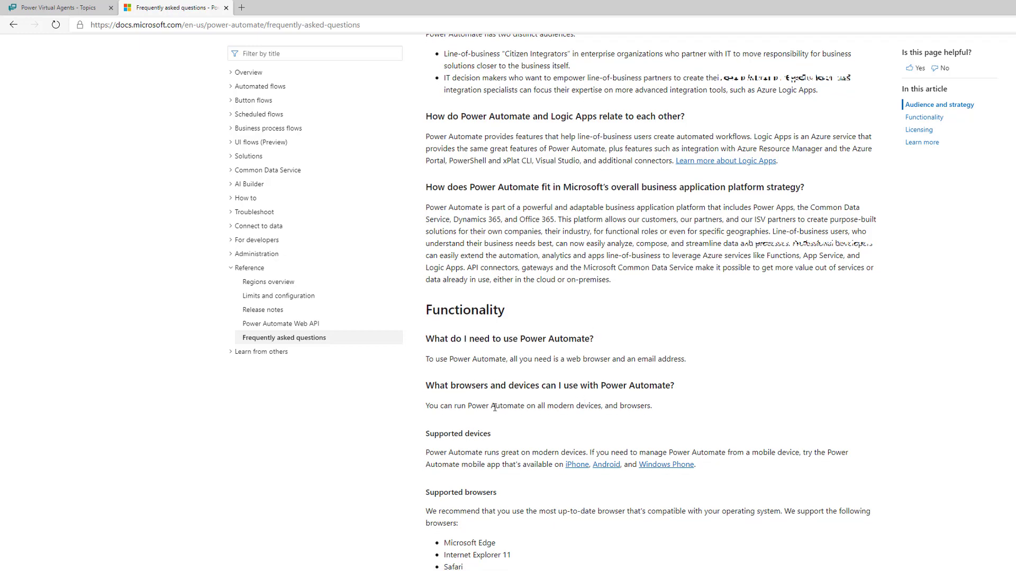
scroll(496, 386, down, 3)
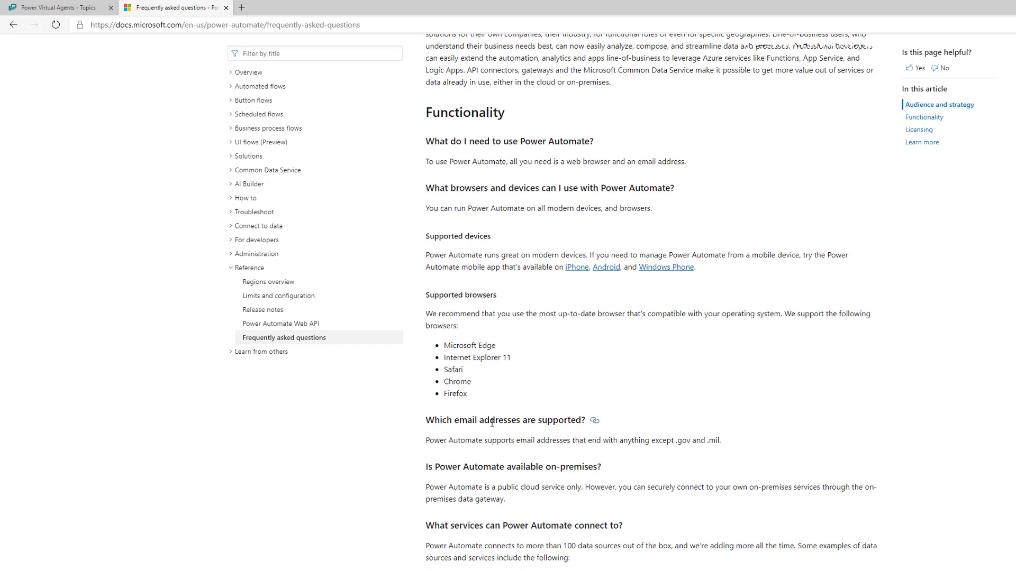
scroll(491, 426, down, 6)
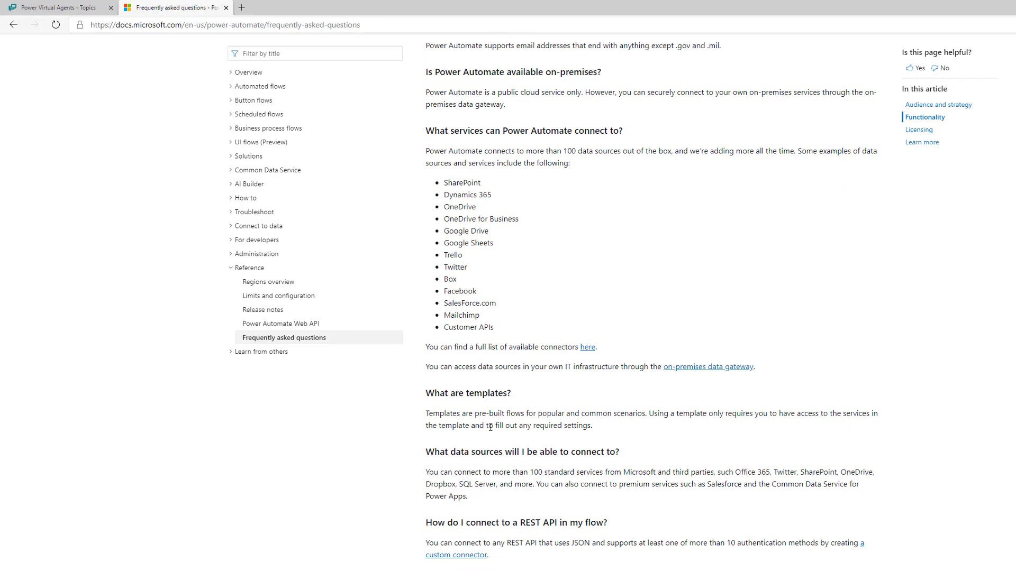
scroll(491, 427, down, 12)
scroll(490, 427, down, 3)
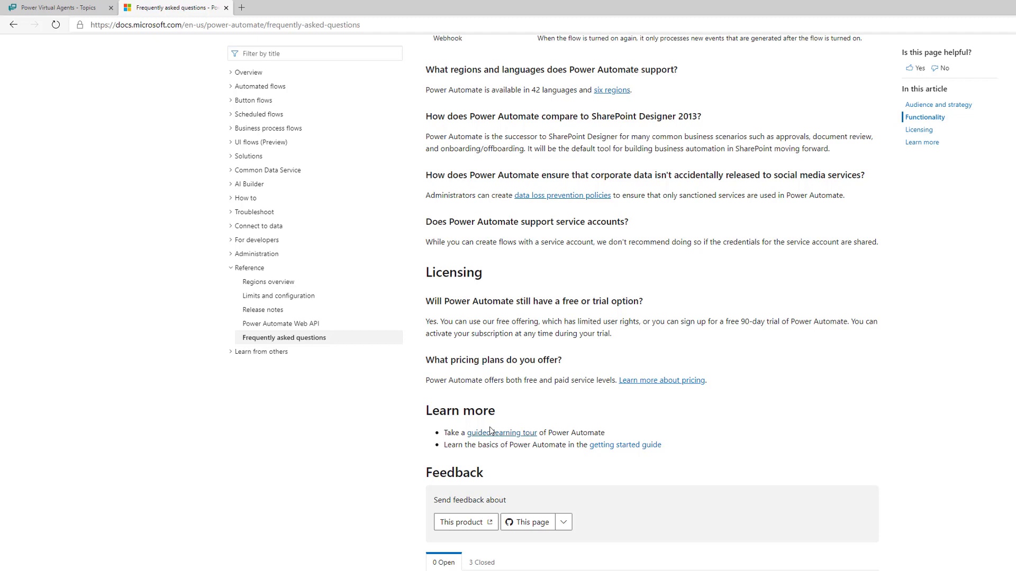
- Add the copied FAQ URL as a webpage link and start generating topic suggestions
click(66, 6)
click(616, 278)
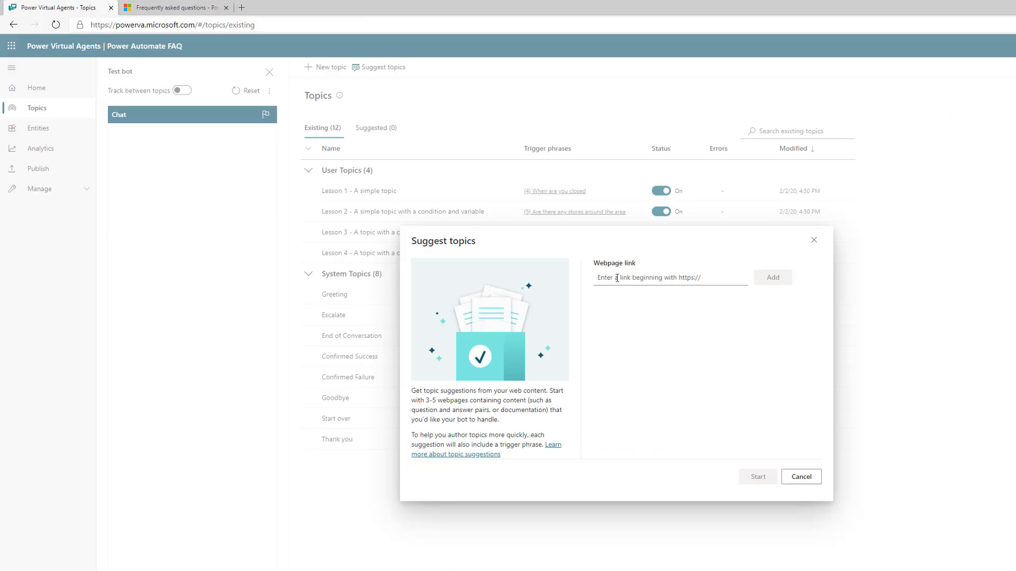
key(ctrl+v)
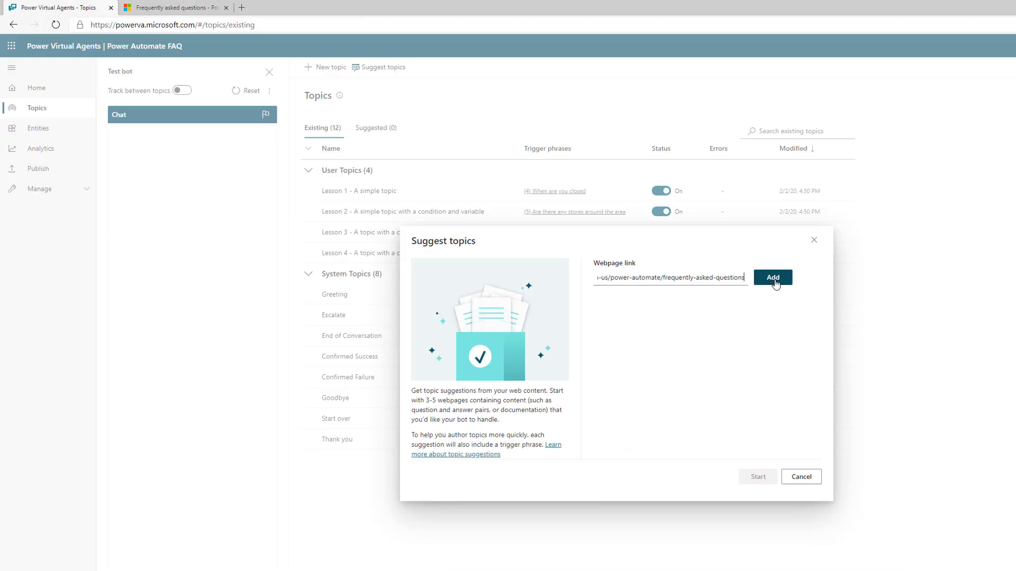
click(772, 278)
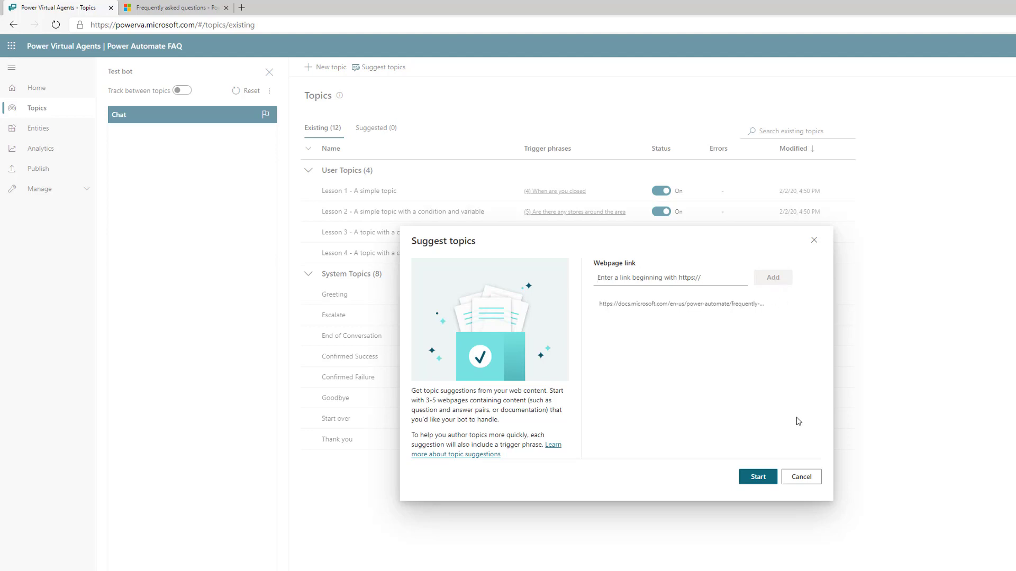
click(758, 478)
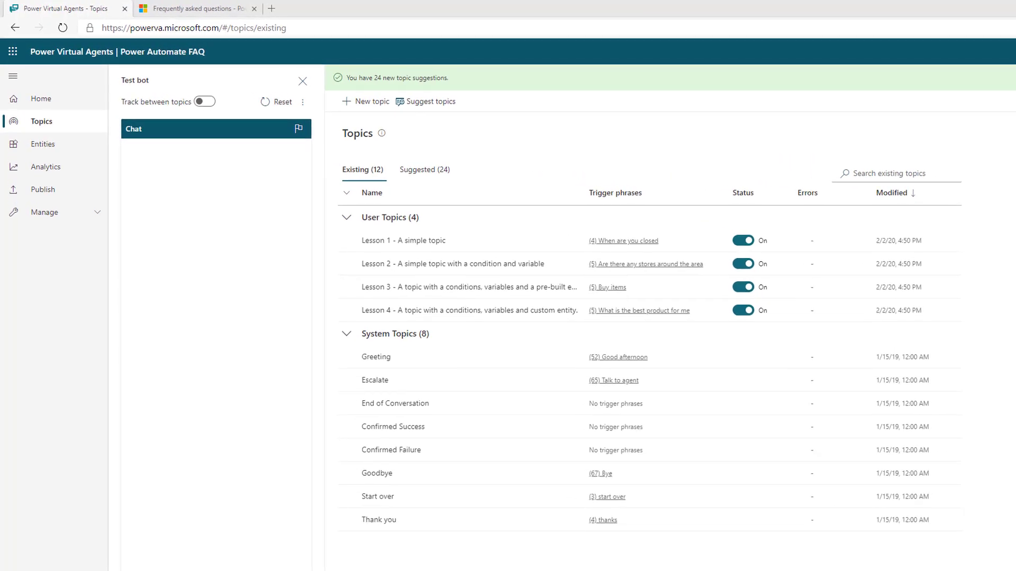
- Show the Suggested (24) topics and widen the Name column so full questions are readable
click(427, 177)
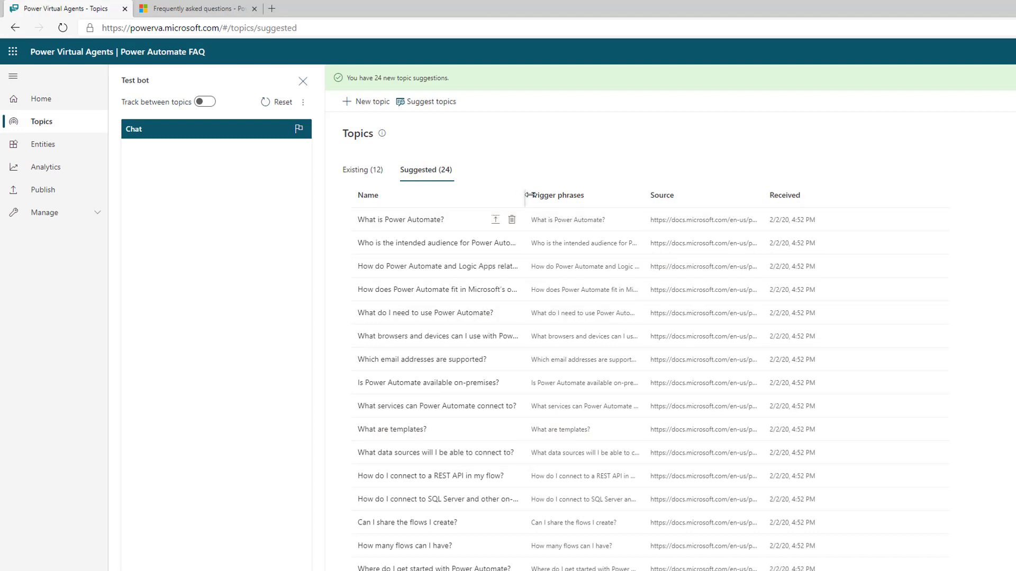
drag(529, 195, 628, 193)
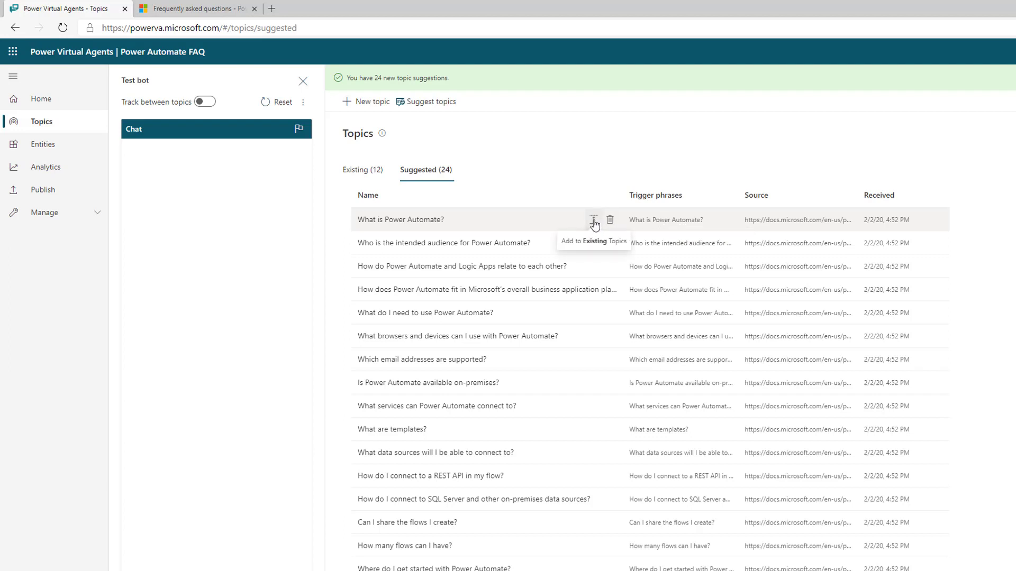
- Add seven suggestions to existing topics, including 'What is Power Automate?', 'What are templates?' and 'How many flows can I have?'
click(356, 180)
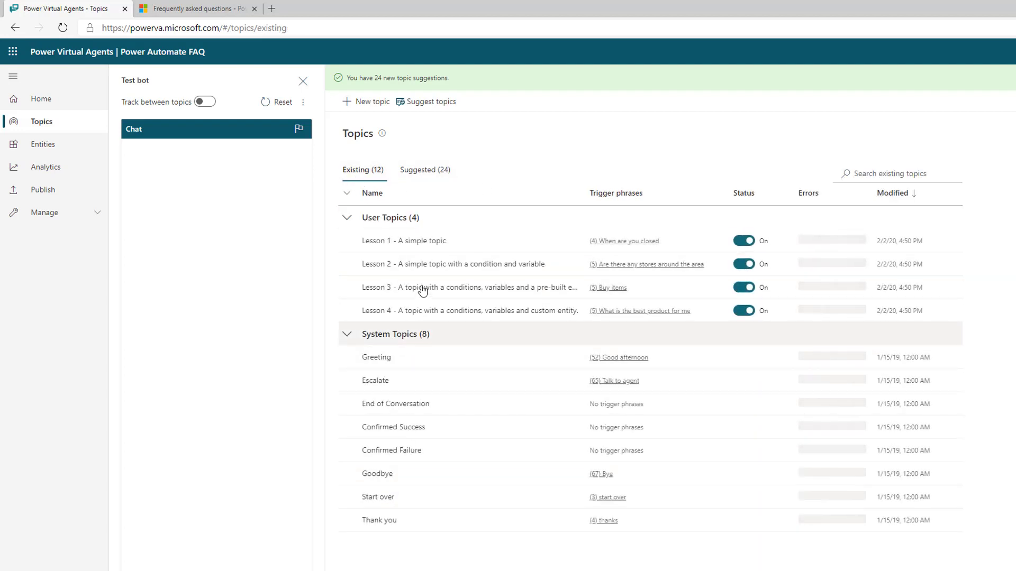
click(425, 174)
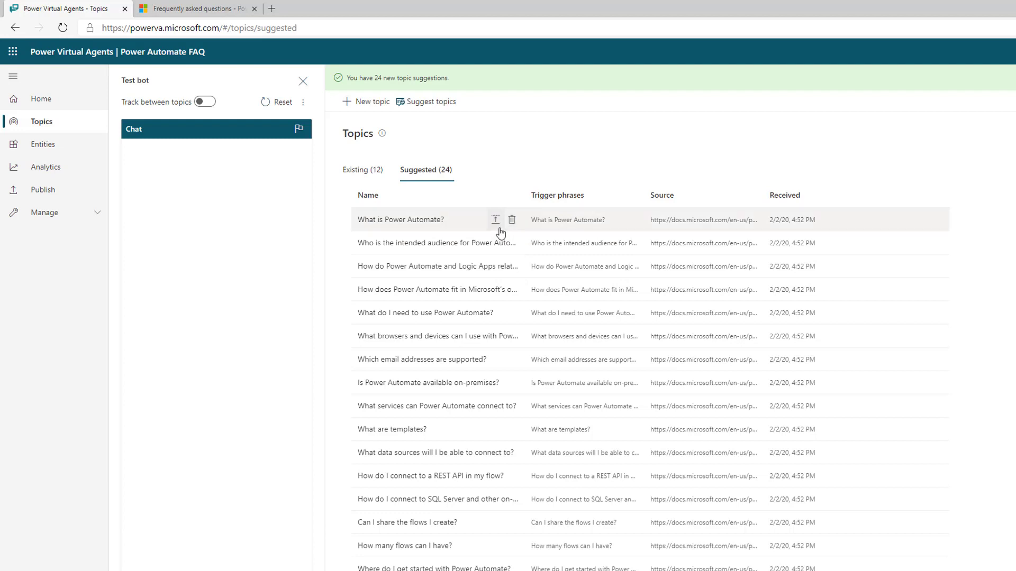
click(496, 223)
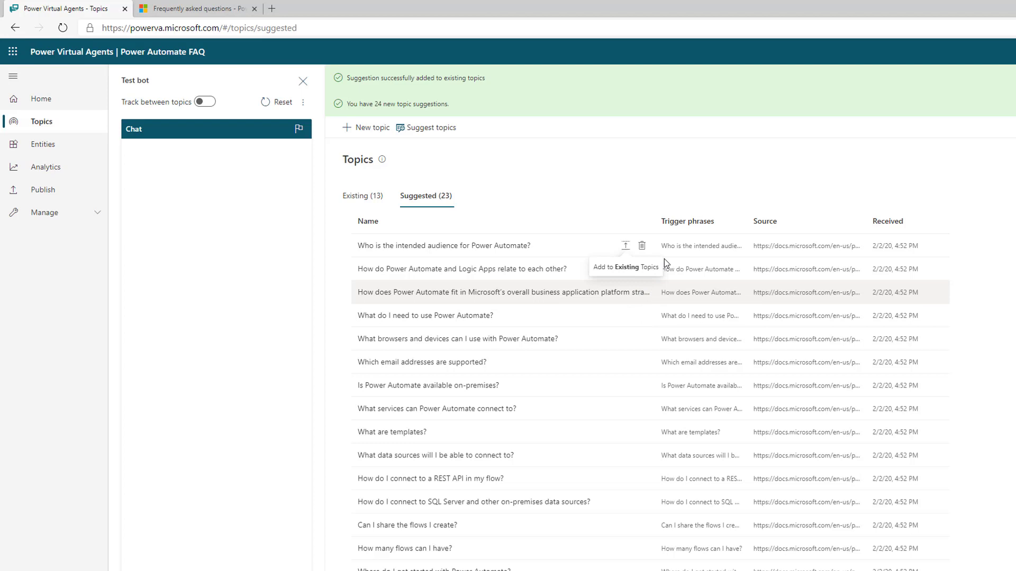
click(640, 292)
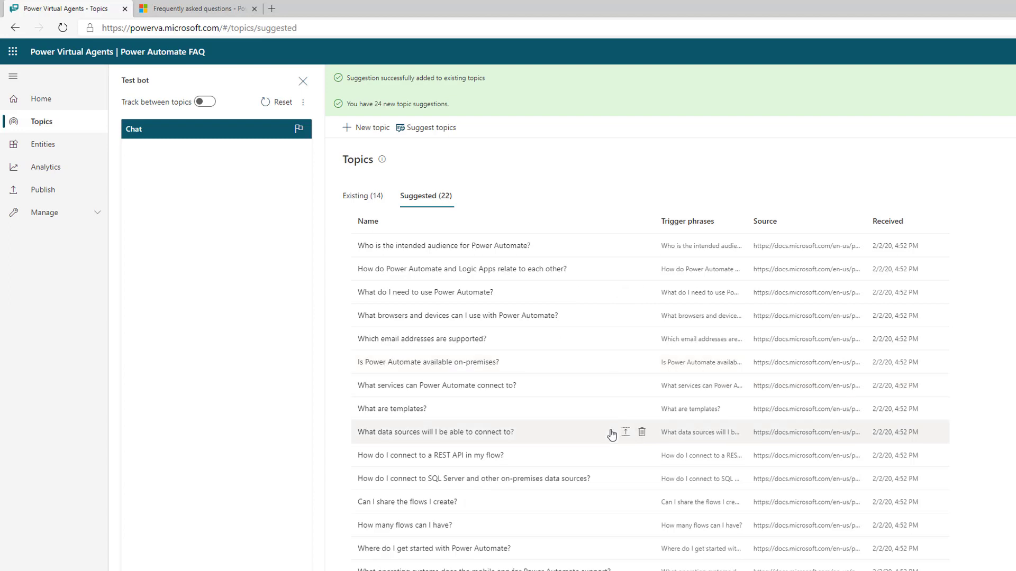
click(627, 411)
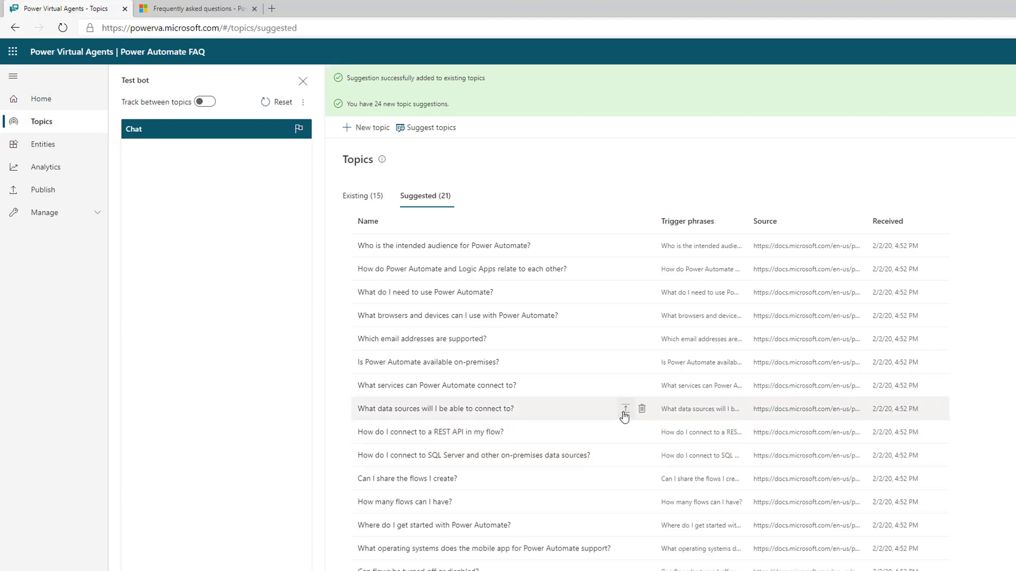
click(625, 409)
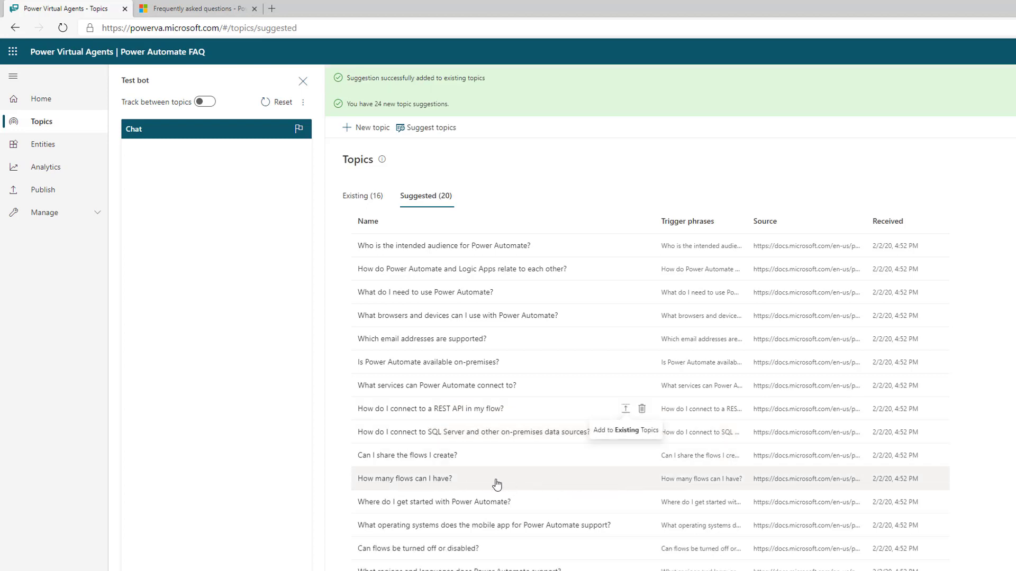
click(625, 479)
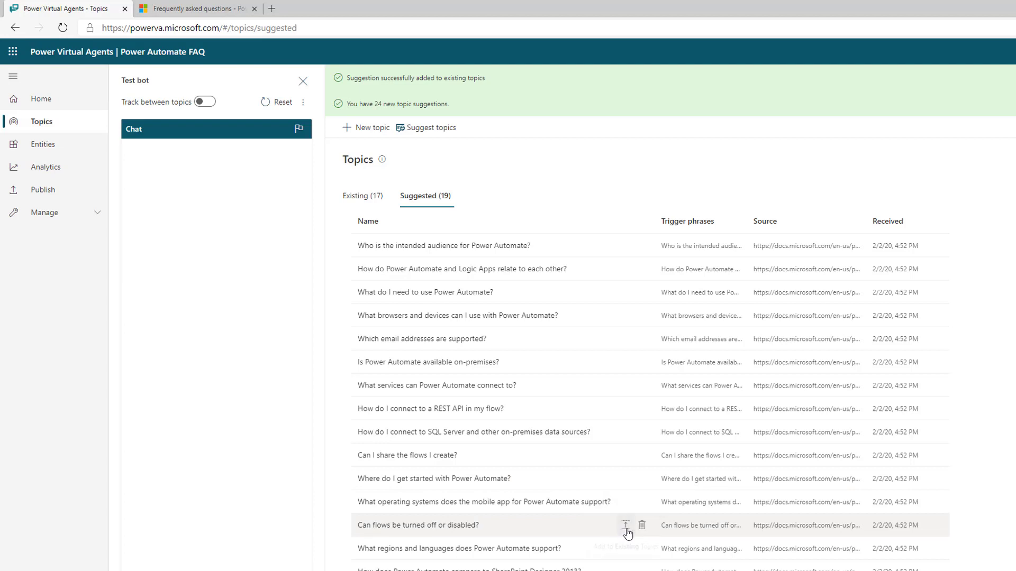
click(626, 527)
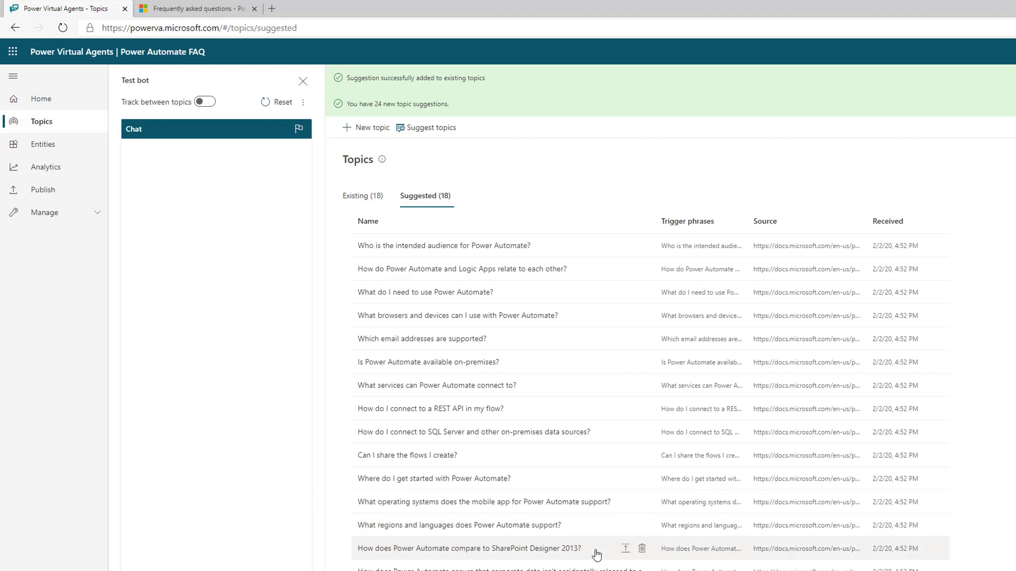
click(624, 549)
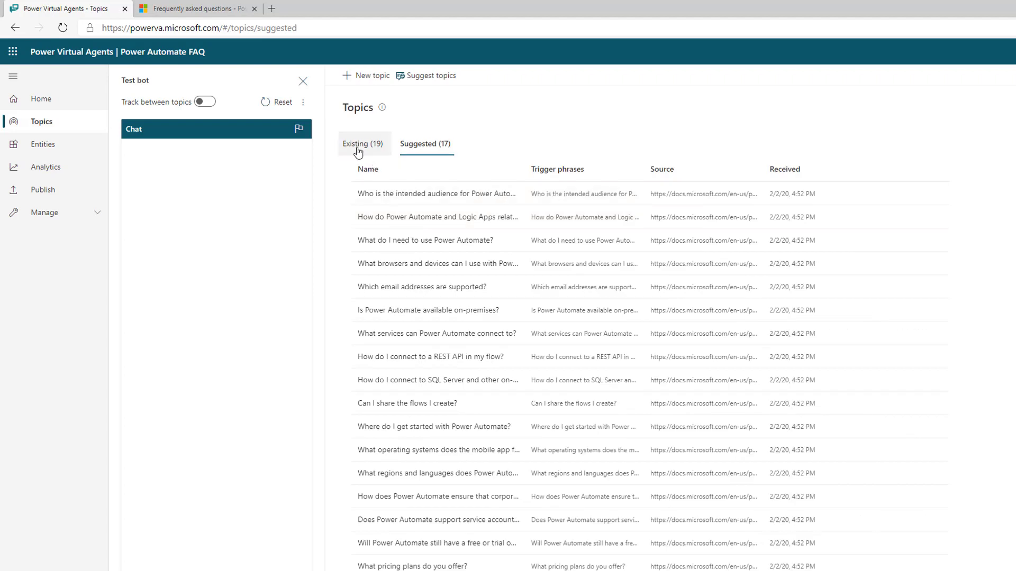
- Turn on 'What is Power Automate?', ask it in the test chat, and answer Yes
click(358, 152)
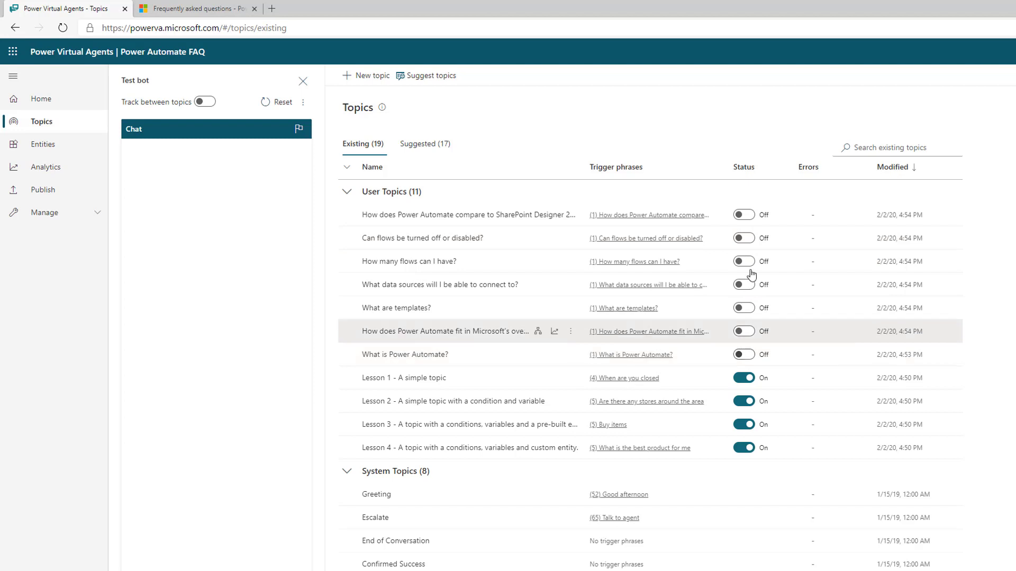
click(744, 356)
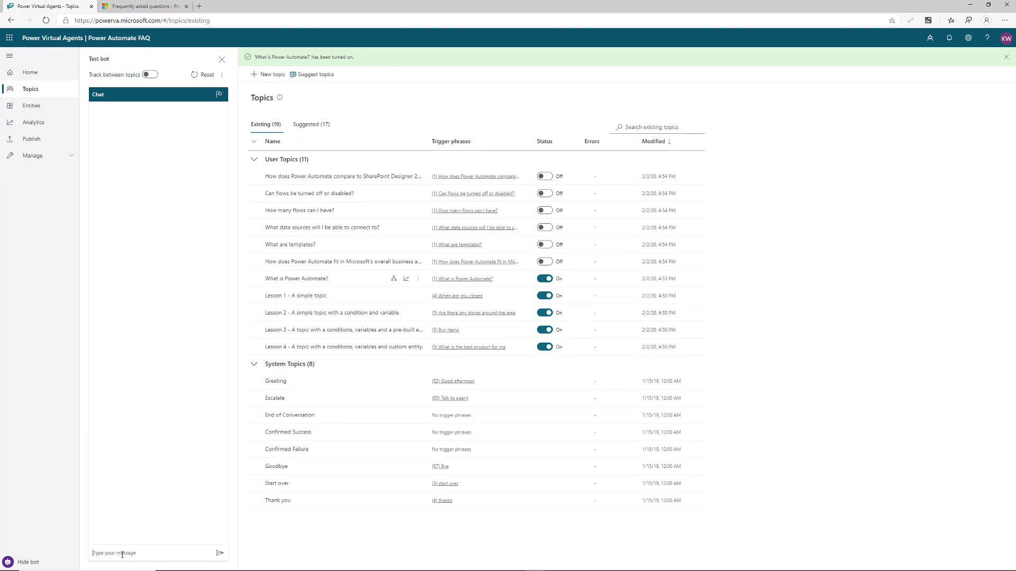
text(ww)
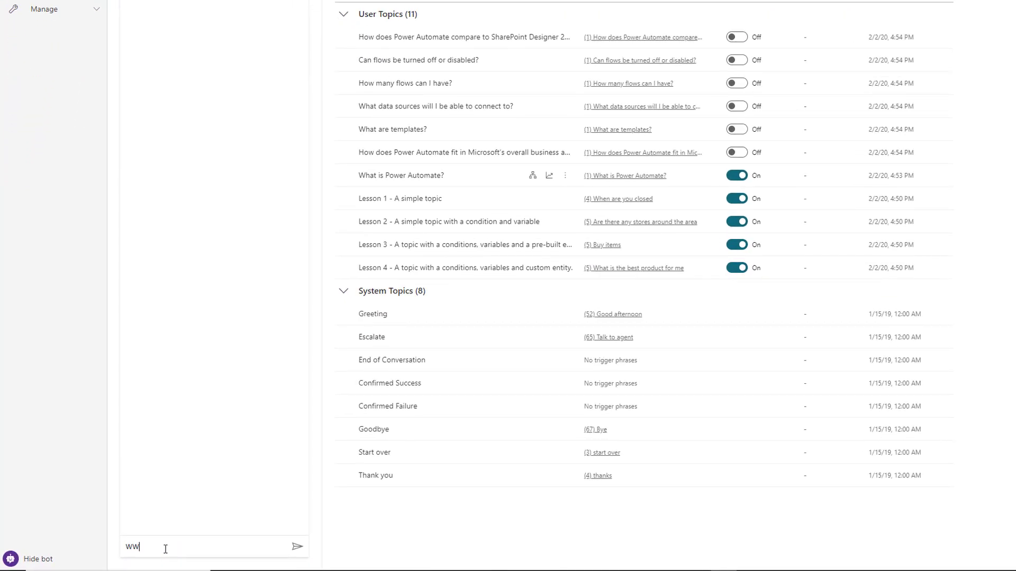
key(BackSpace)
key(BackSpace)
text(What is Power Automate?)
key(Return)
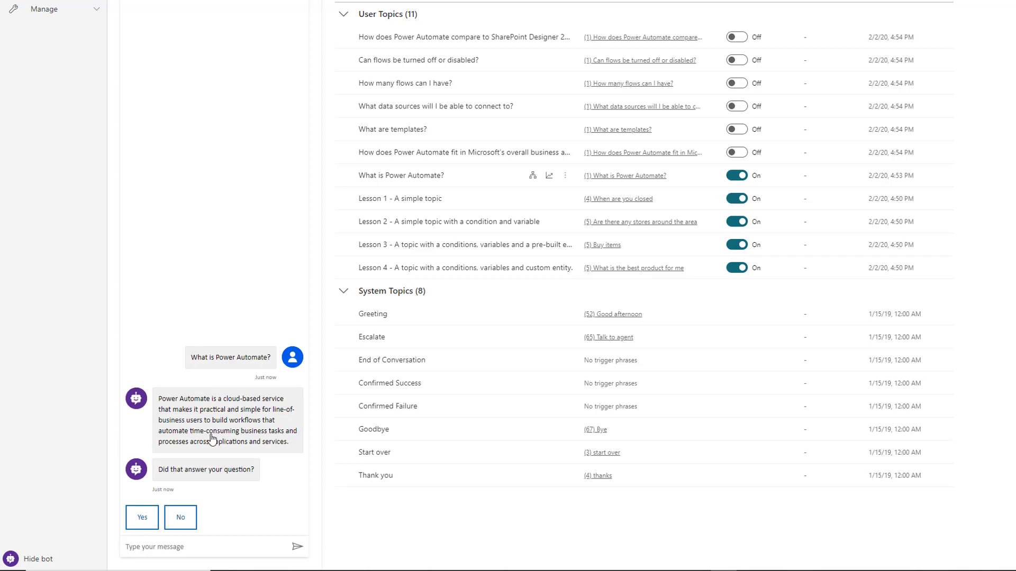
scroll(209, 418, down, 1)
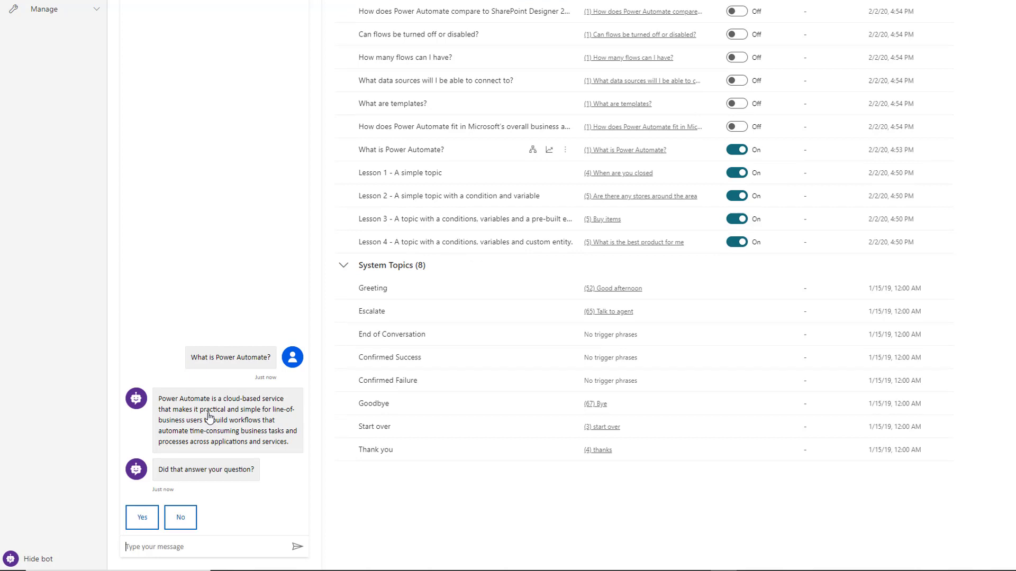
click(157, 517)
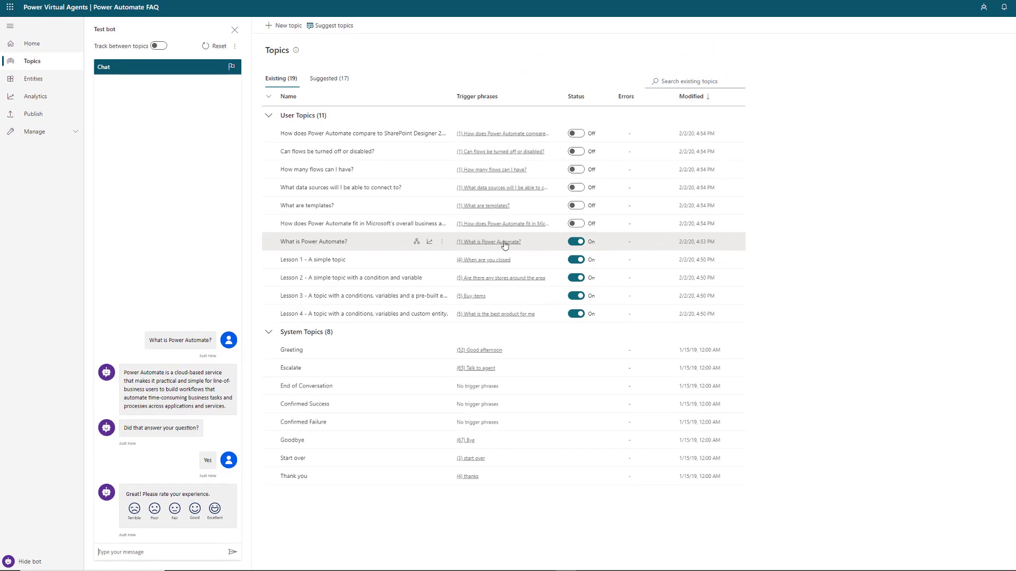
- Add trigger phrases 'What is Microsoft Flow?' and 'What is Flow?' on the topic's Details page
click(504, 243)
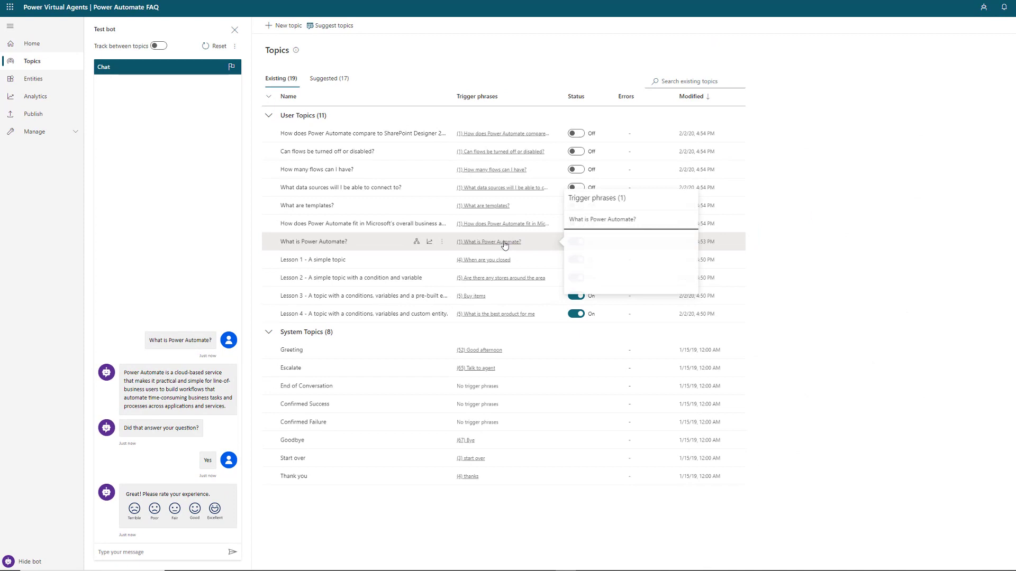
click(417, 242)
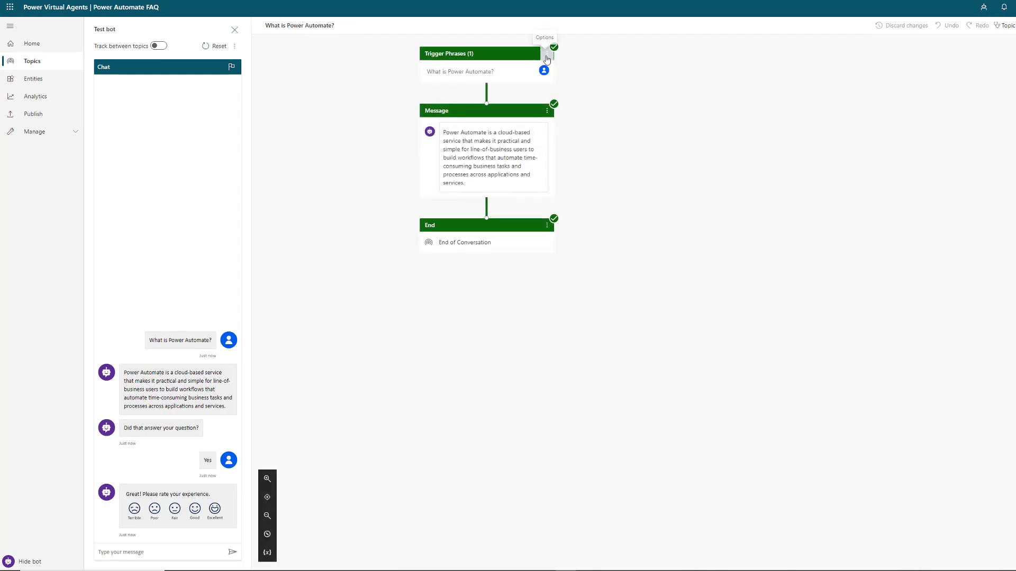
click(565, 60)
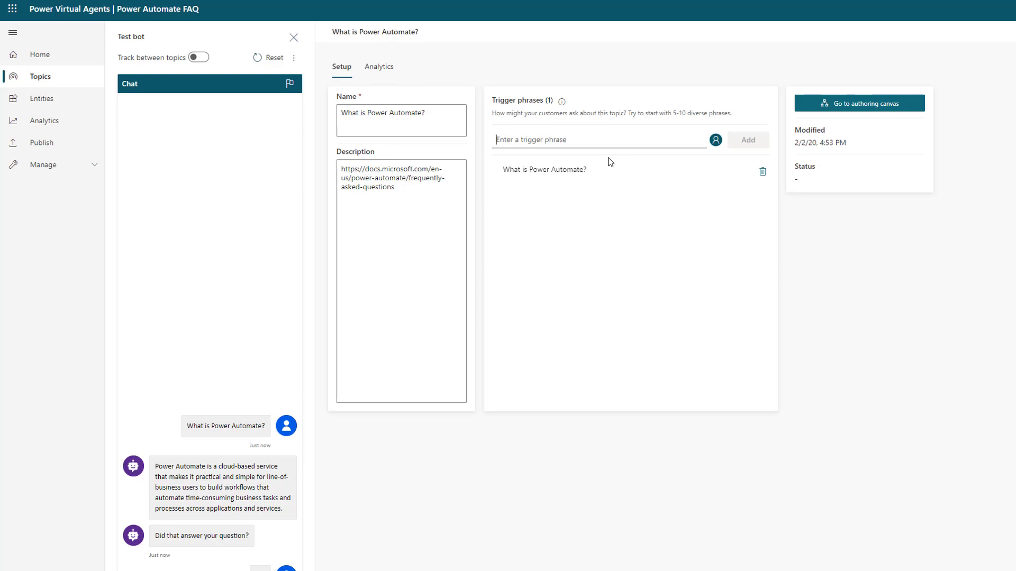
text(What i)
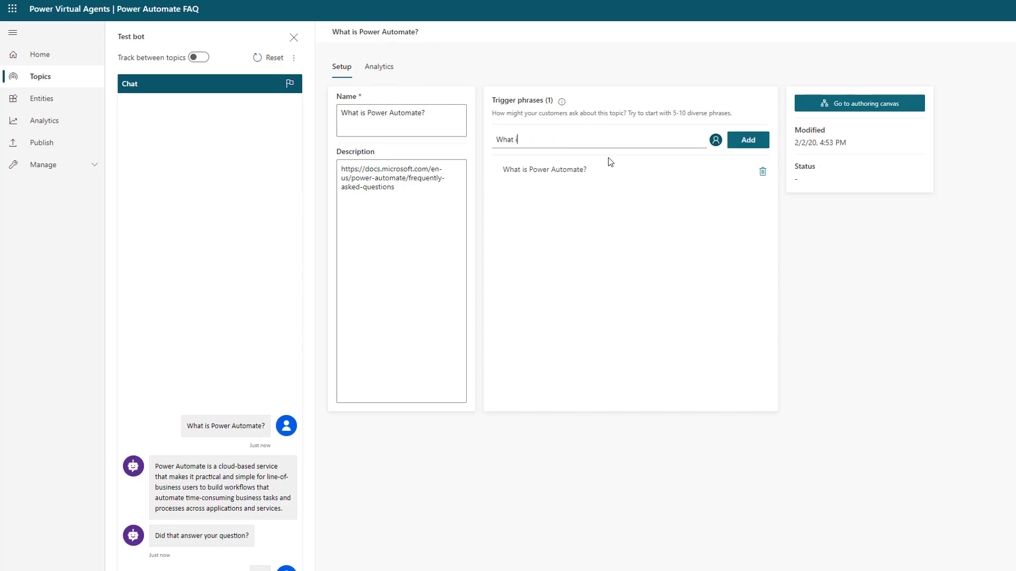
text(s Microsoft Flow?)
key(Return)
text(What)
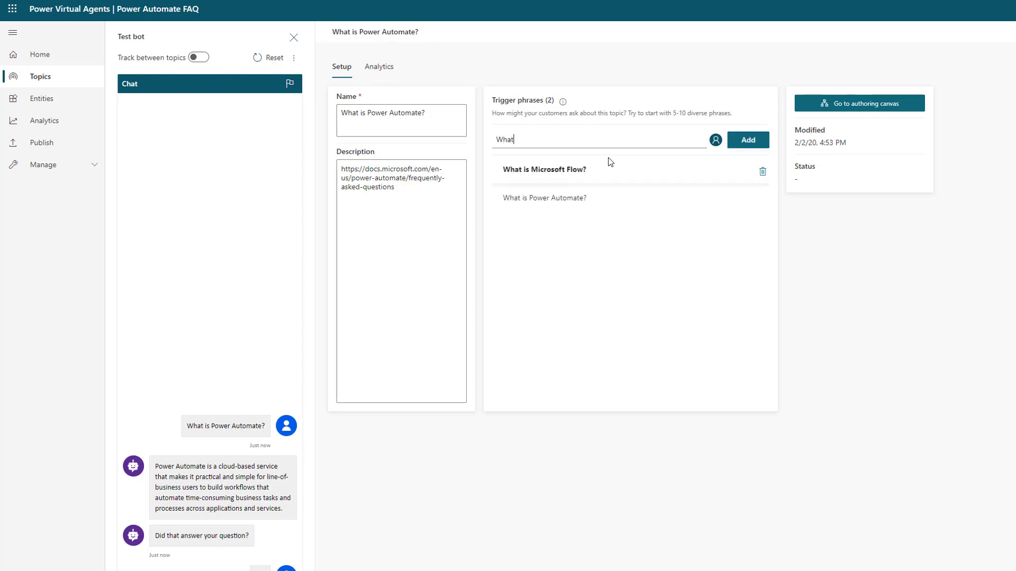
text(e i)
key(BackSpace)
text(is Flow?)
key(Return)
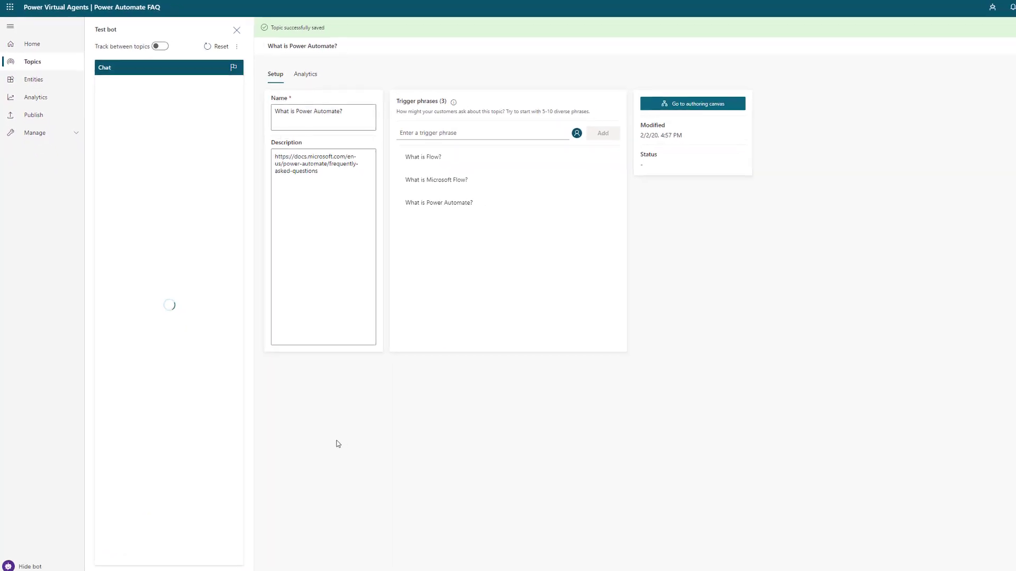
- Ask the test bot 'What is flow?' and confirm with Yes that the Power Automate answer helped
click(119, 555)
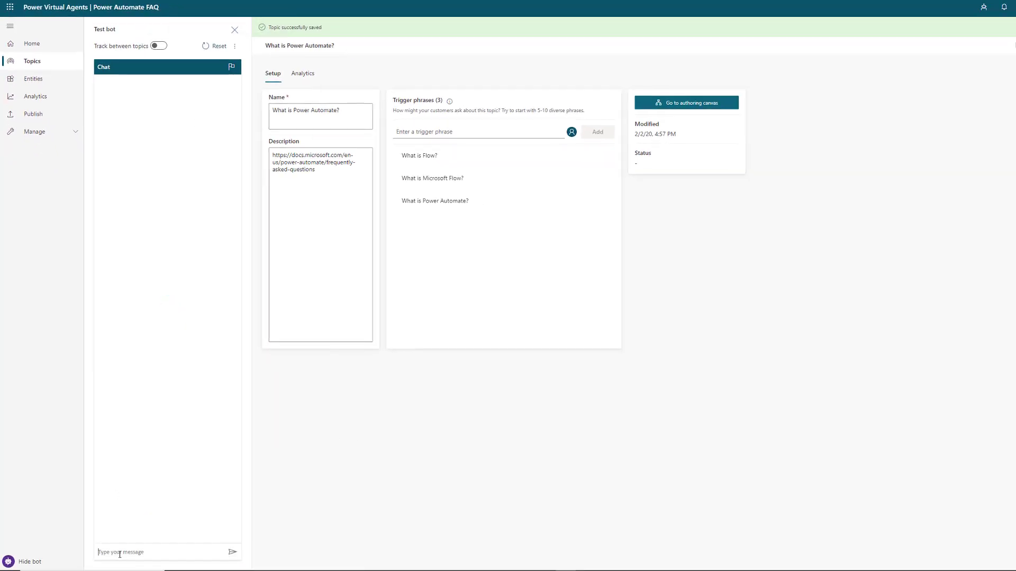
text(What is flow)
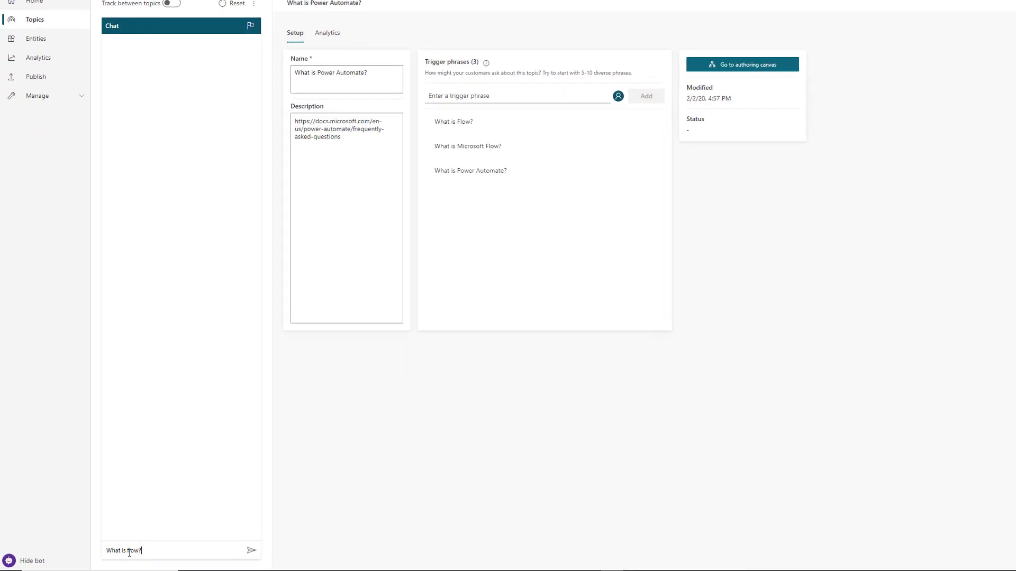
text(?)
key(Return)
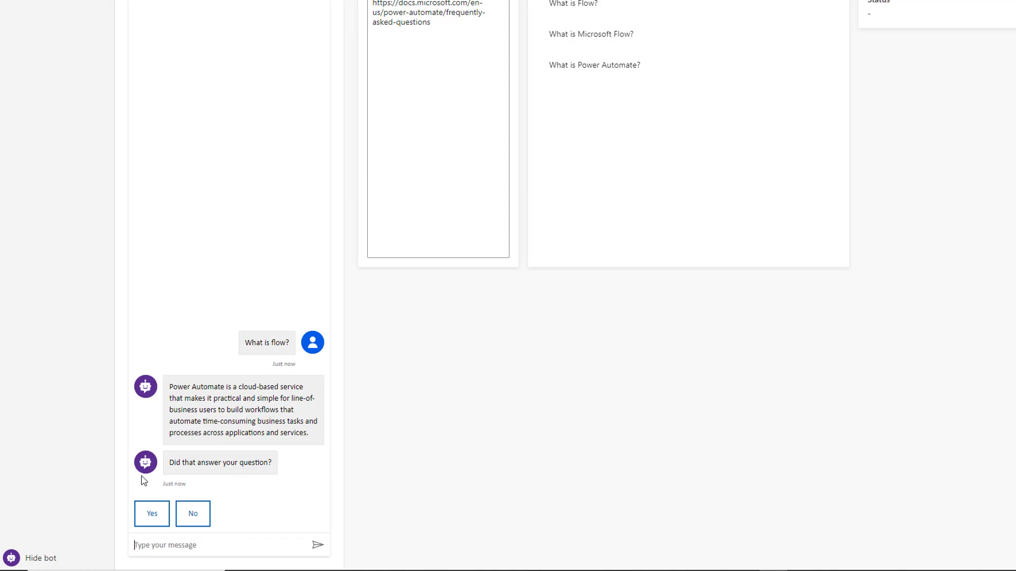
click(152, 517)
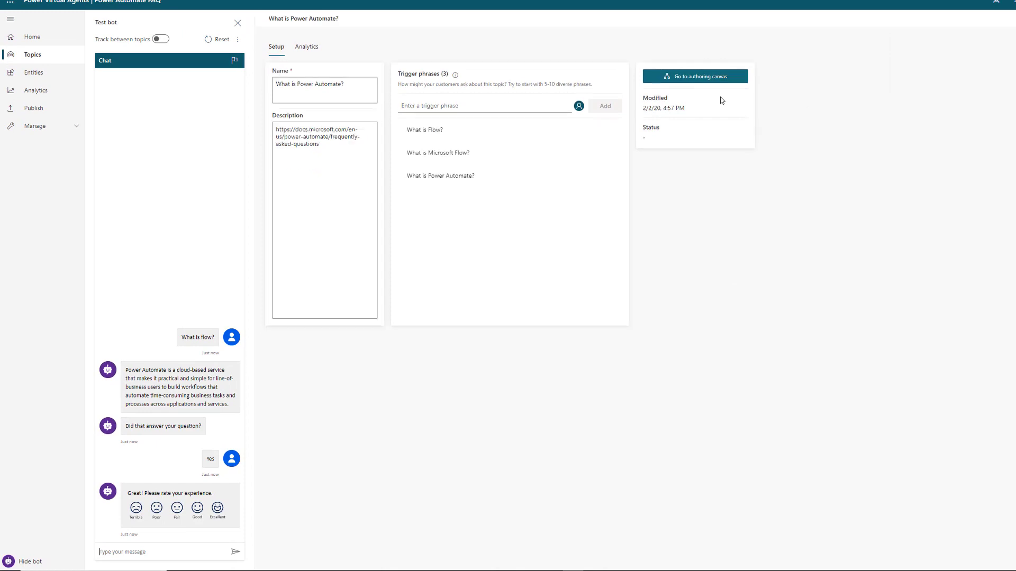
- Go to the authoring canvas for the 'What is Power Automate?' topic
click(710, 80)
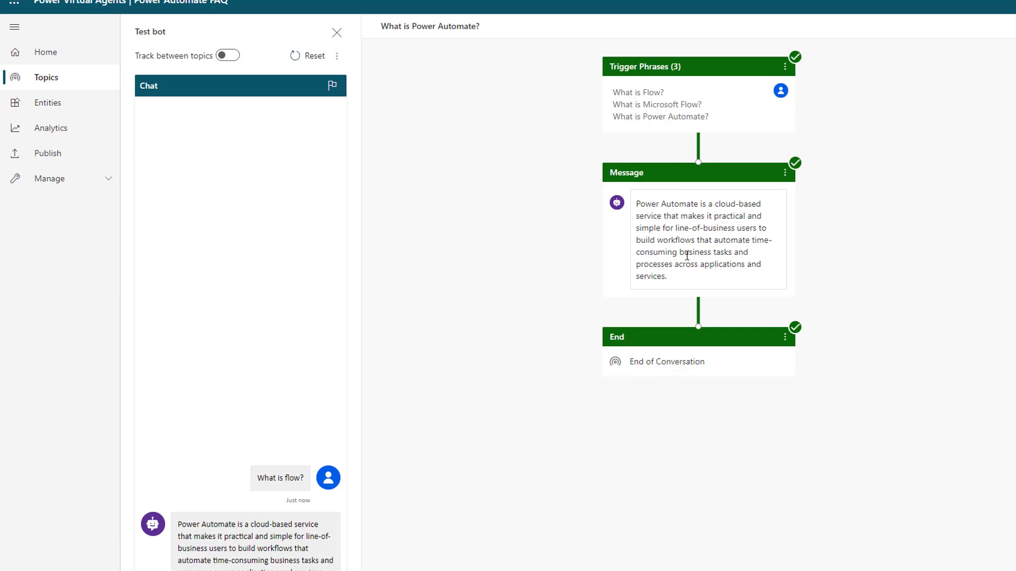
click(699, 311)
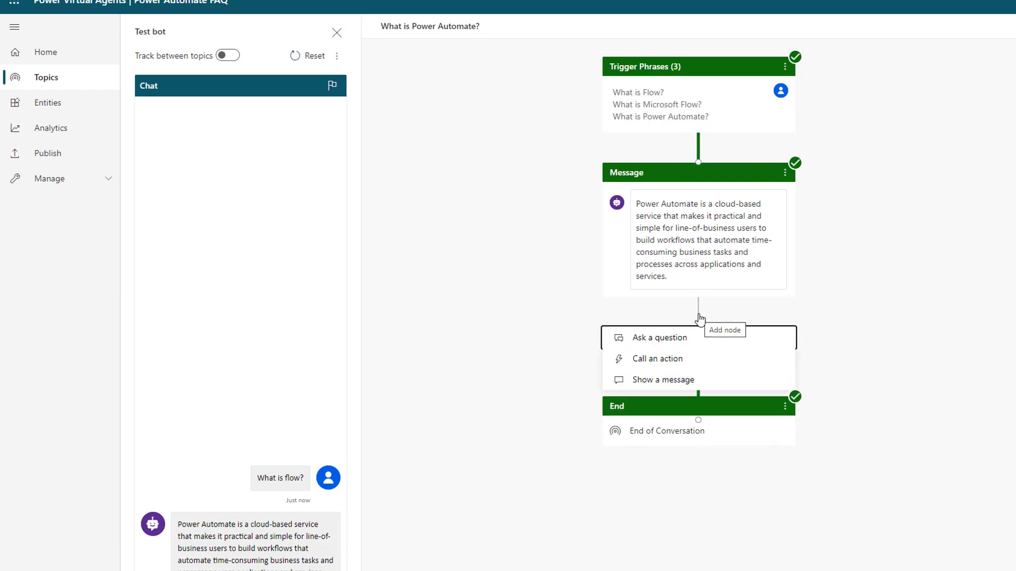
click(673, 380)
click(667, 400)
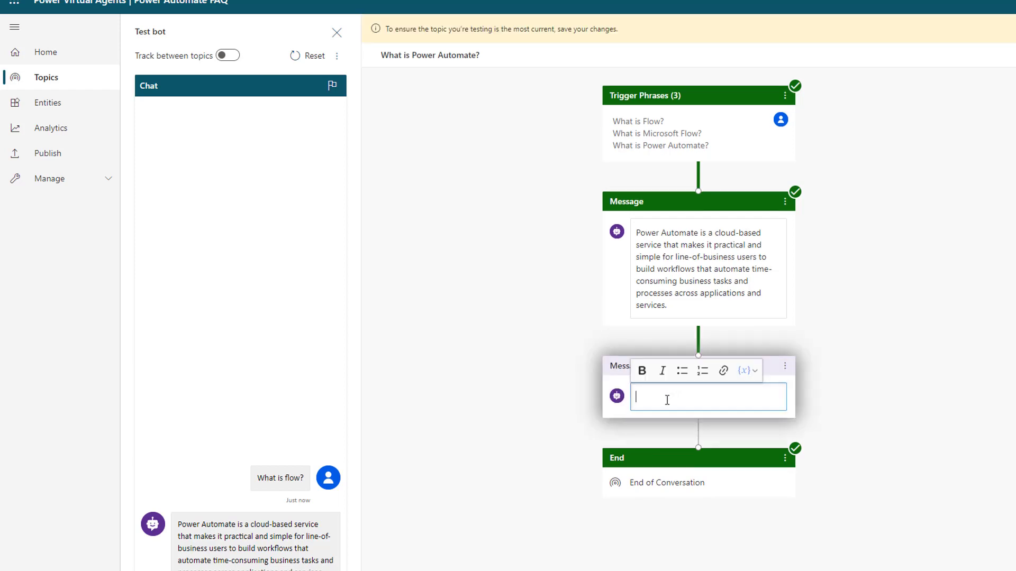
text(Whatt)
key(BackSpace)
key(BackSpace)
text(y)
key(BackSpace)
key(BackSpace)
text(y don't you try it at)
click(726, 372)
text(htt)
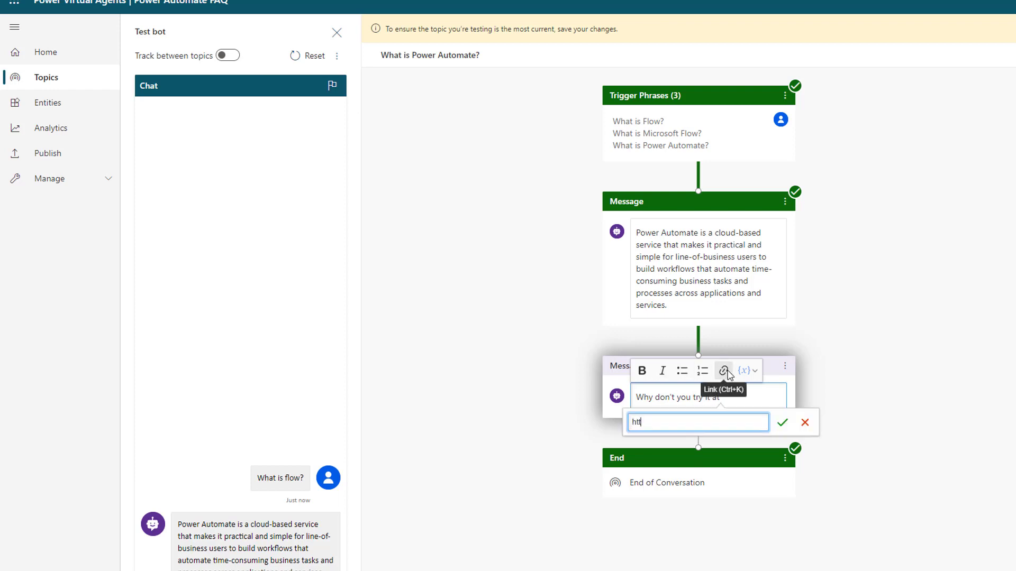
text(ps://flow.microsoft.com)
click(782, 422)
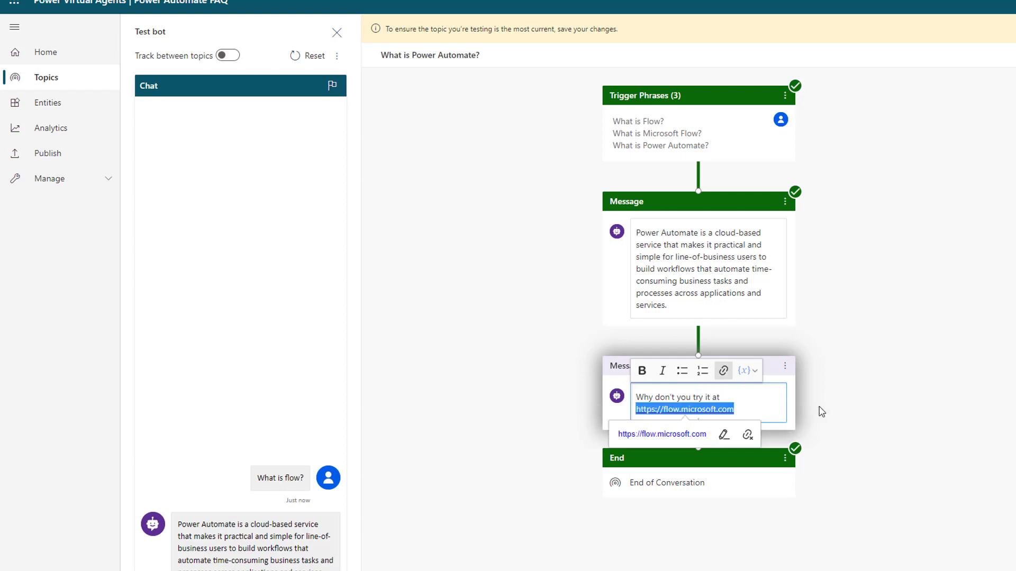
click(848, 397)
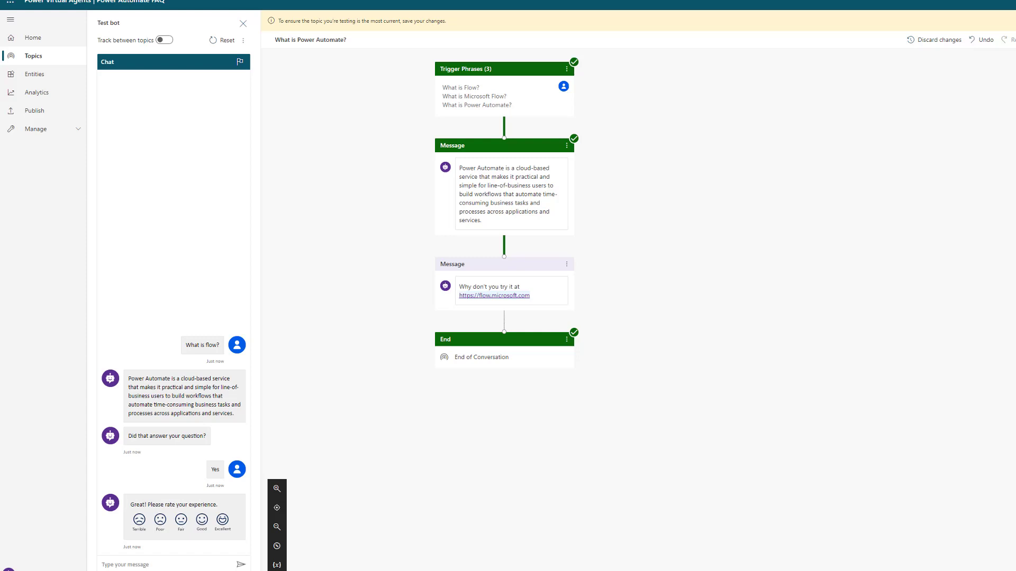
- Save the topic and send 'What is flow' in the test chat to check the link message
key(ctrl+s)
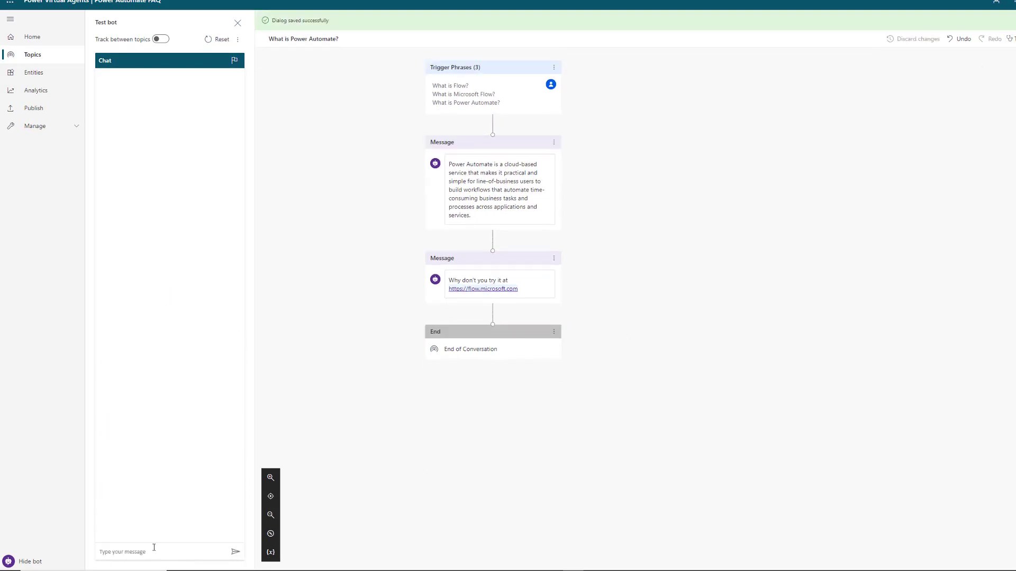
click(154, 550)
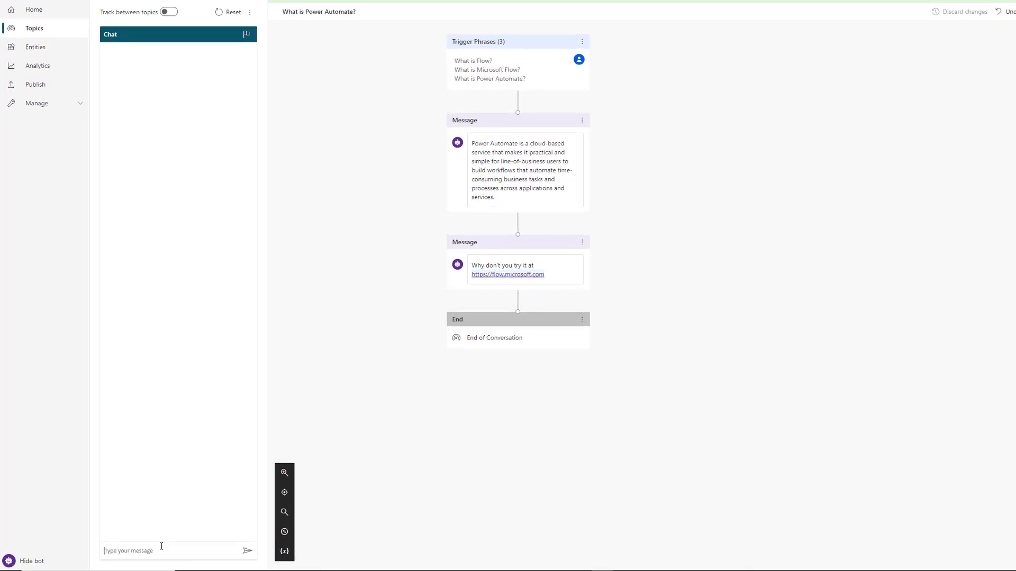
text(What is flow>)
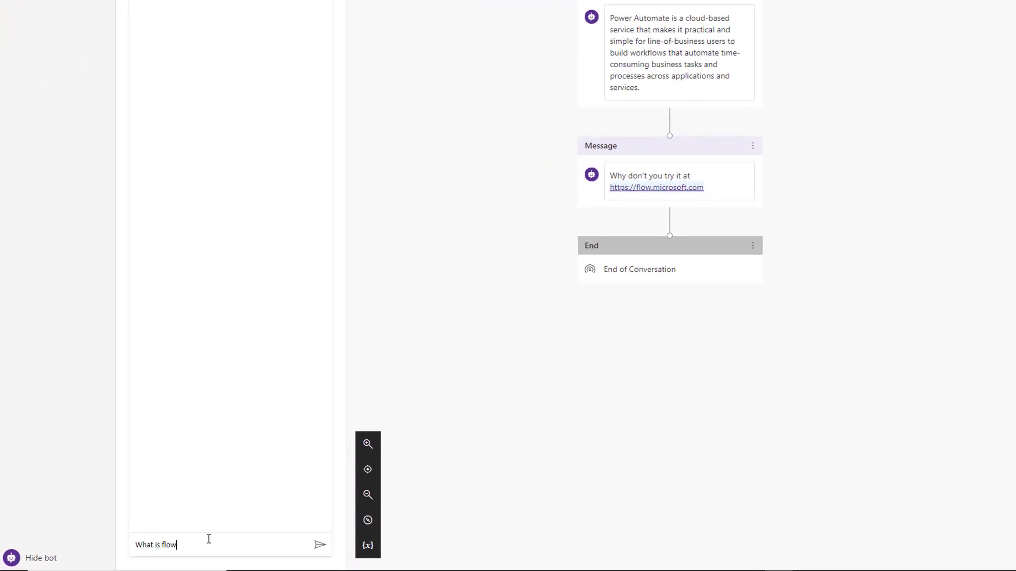
key(Return)
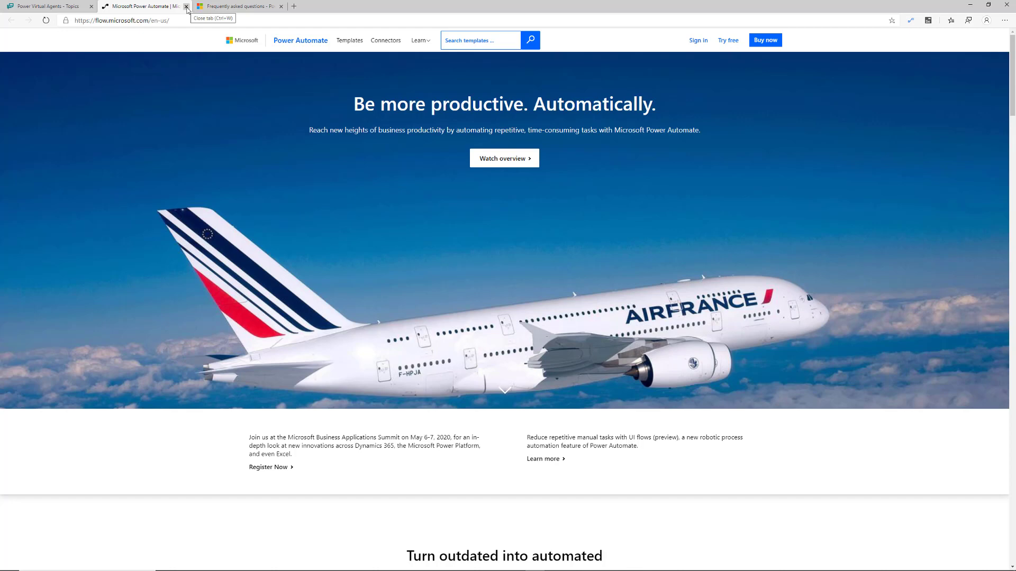
- Close the flow.microsoft.com Power Automate tab to return to Power Virtual Agents
click(186, 6)
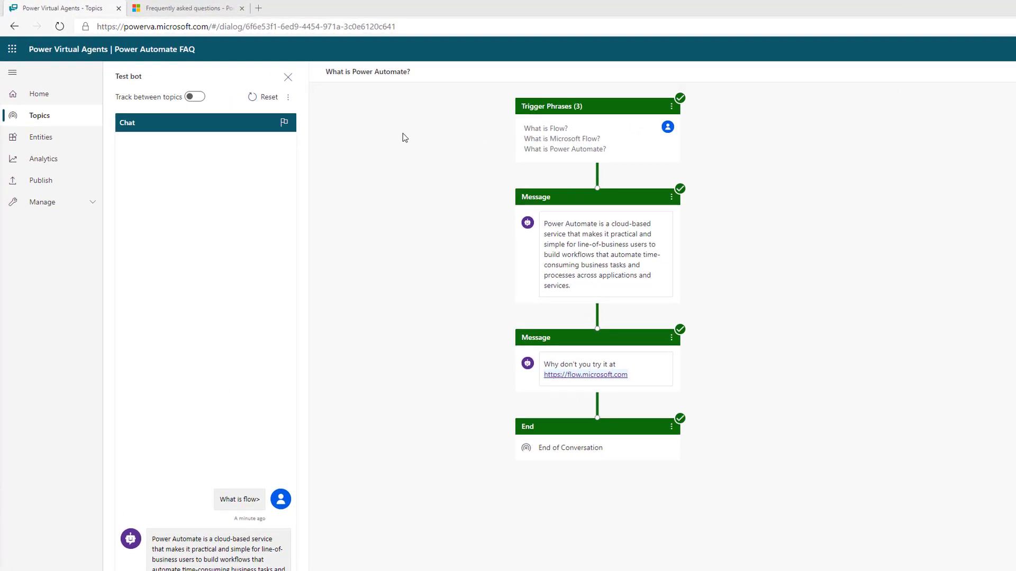
- Reopen the What is Power Automate? topic and insert a question step after the link message
click(38, 116)
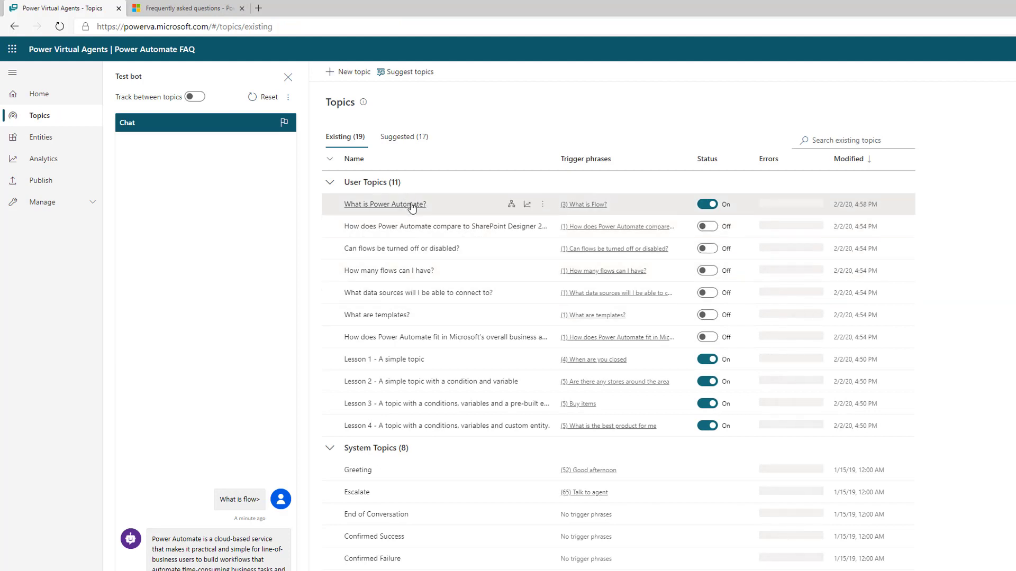
click(512, 206)
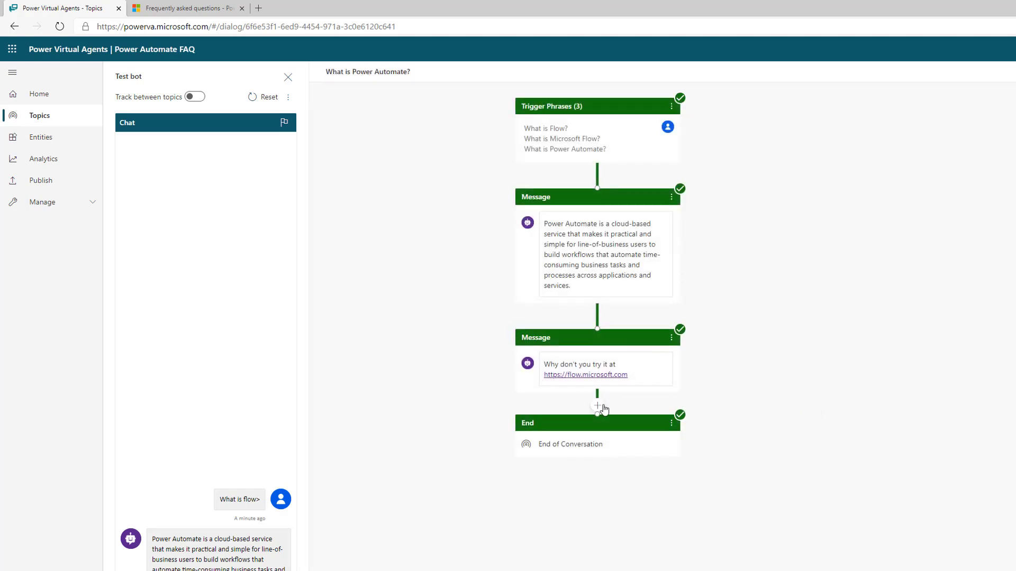
click(602, 407)
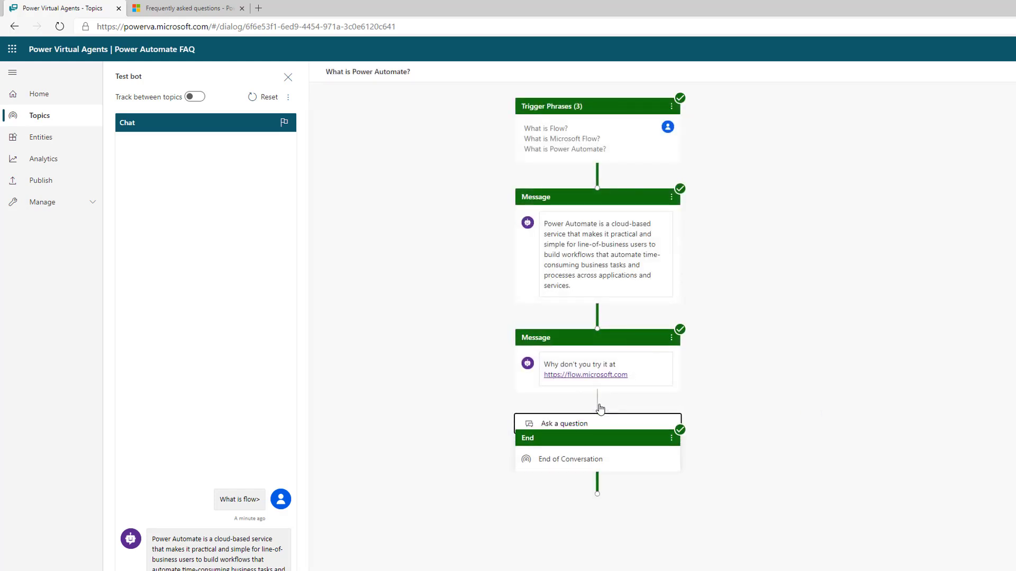
click(576, 425)
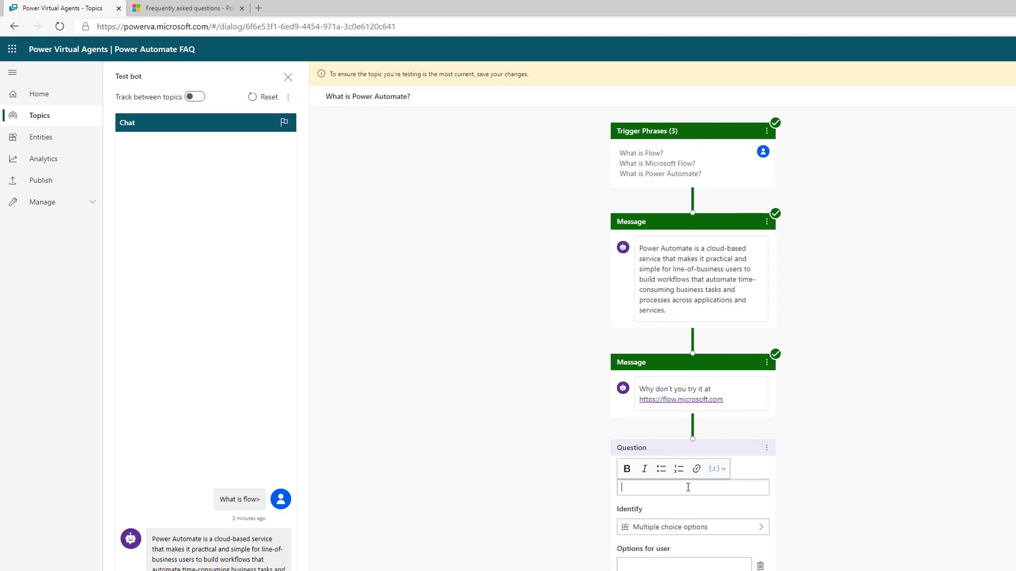
- Enter the question 'Would you like to see some additional Power Automate content?' with lowercase 'content'
text(Would )
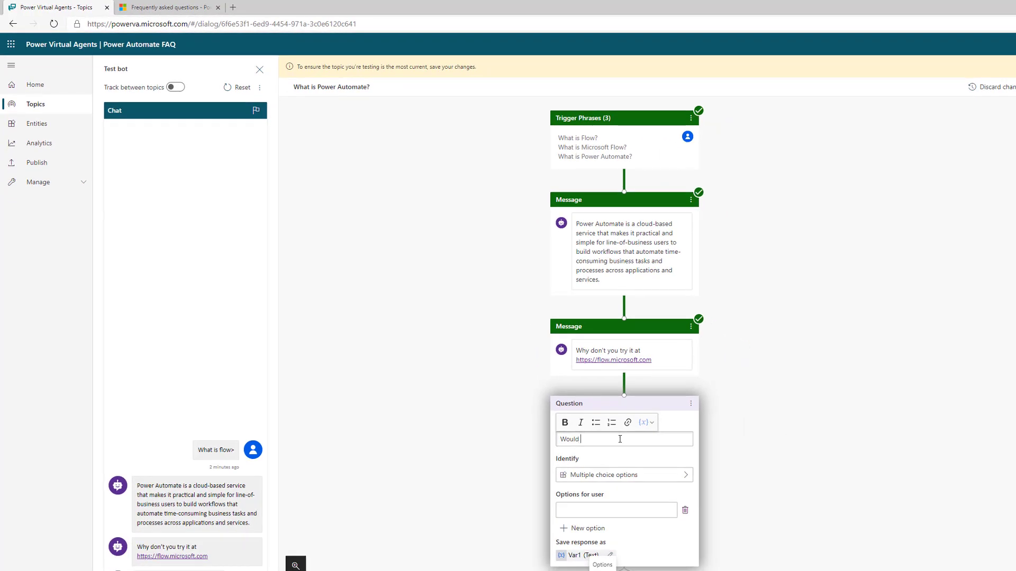
text(you like to see some additional )
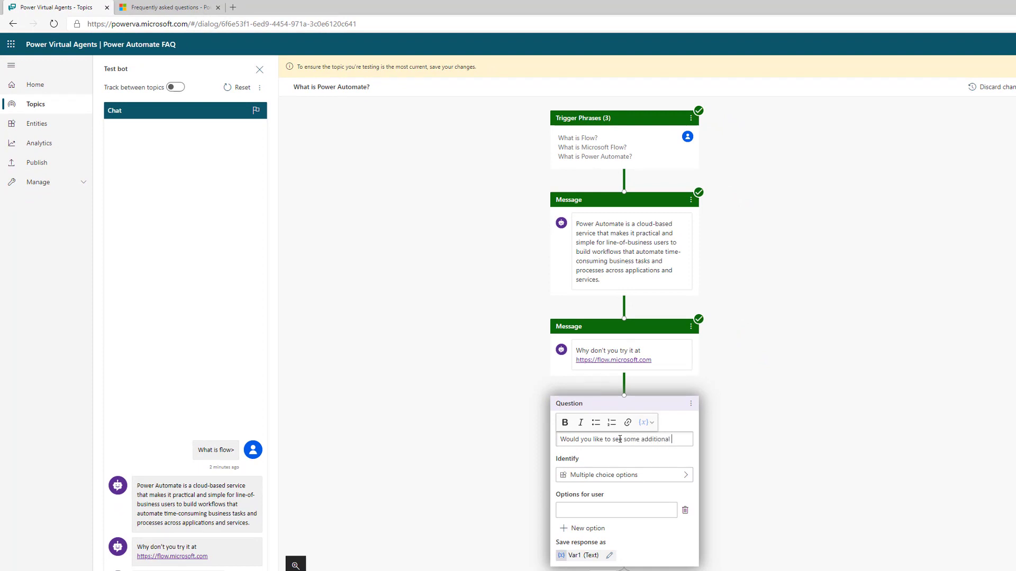
text(Power Automat)
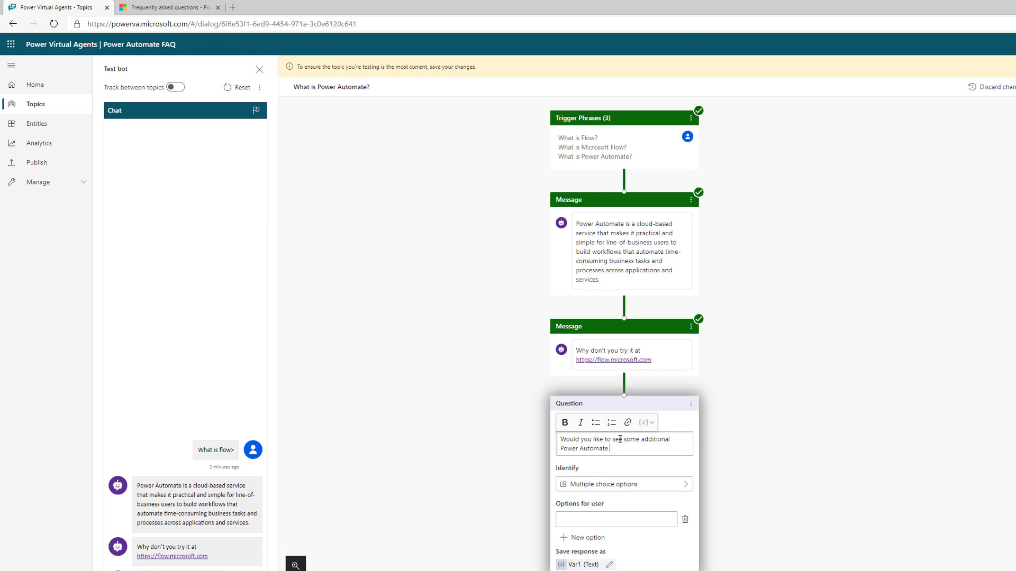
text(e Content?)
click(615, 451)
key(BackSpace)
text(c)
- Give the question the answer options Yes and No
scroll(694, 488, down, 3)
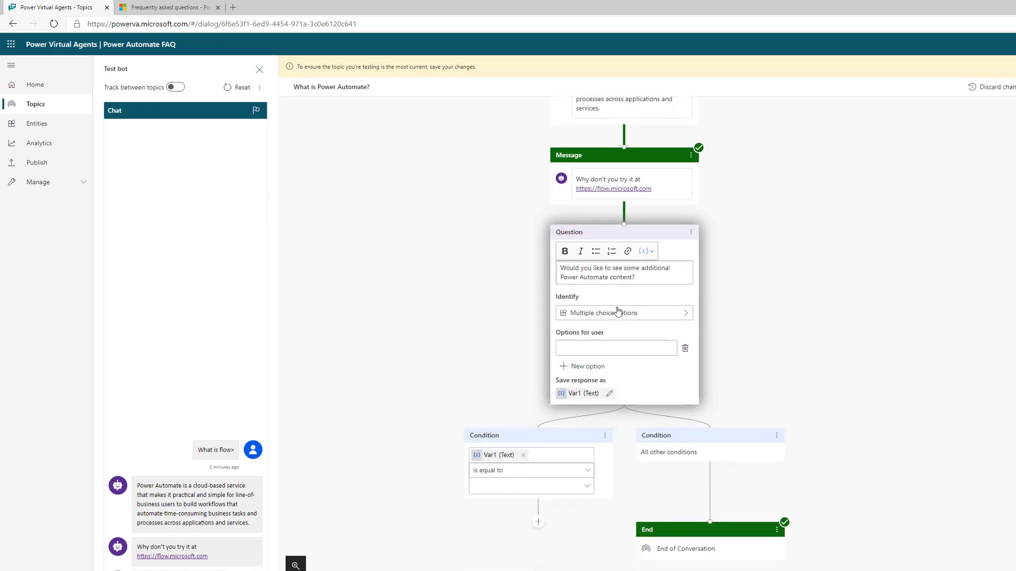
click(683, 313)
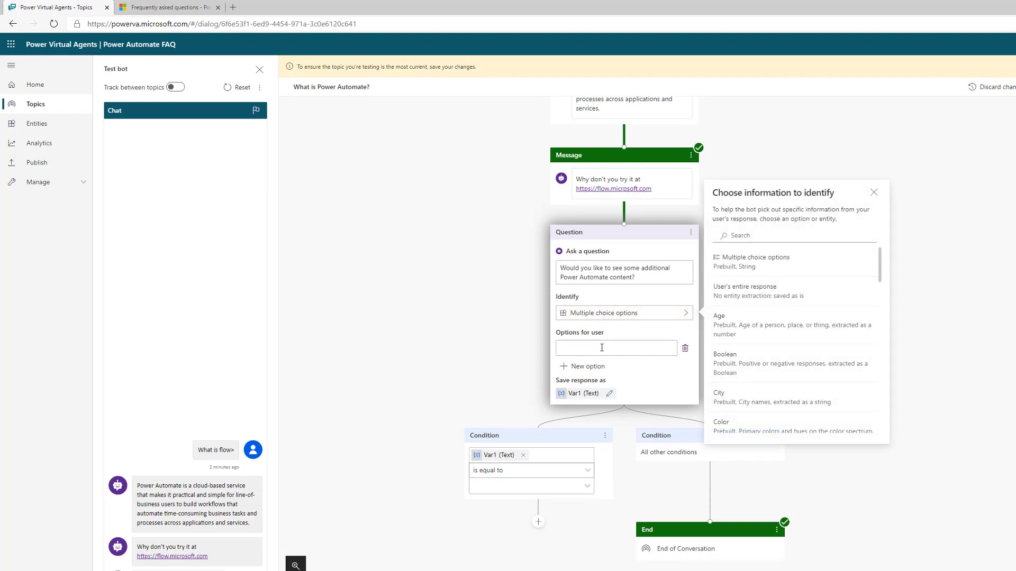
scroll(818, 353, down, 2)
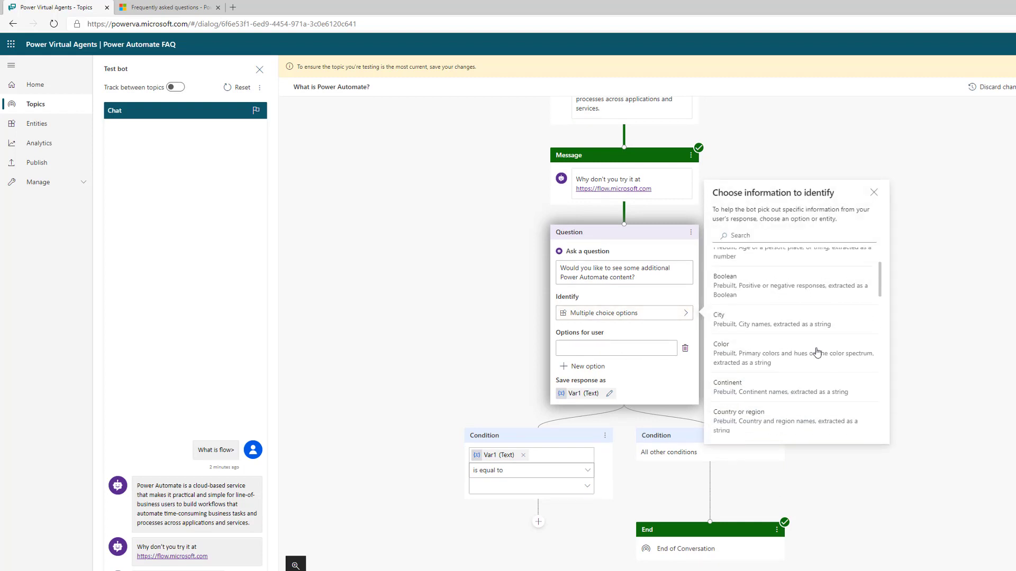
click(599, 350)
text(Yes)
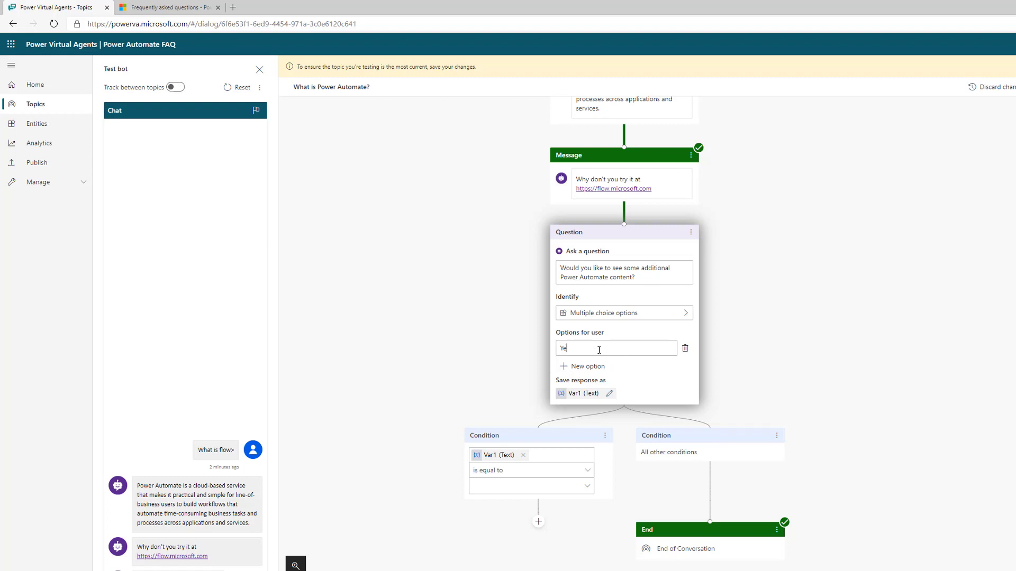
click(598, 369)
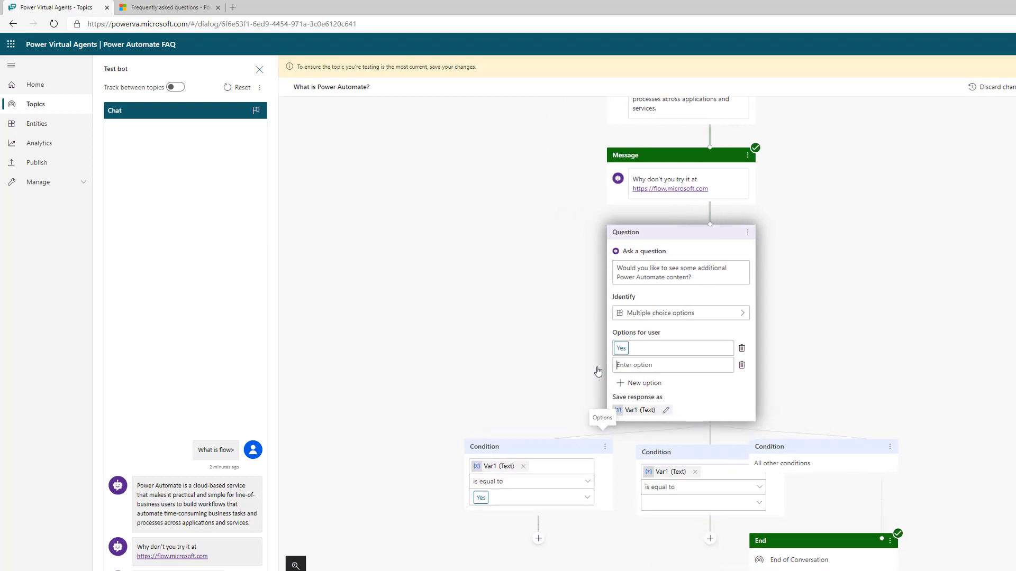
text(No)
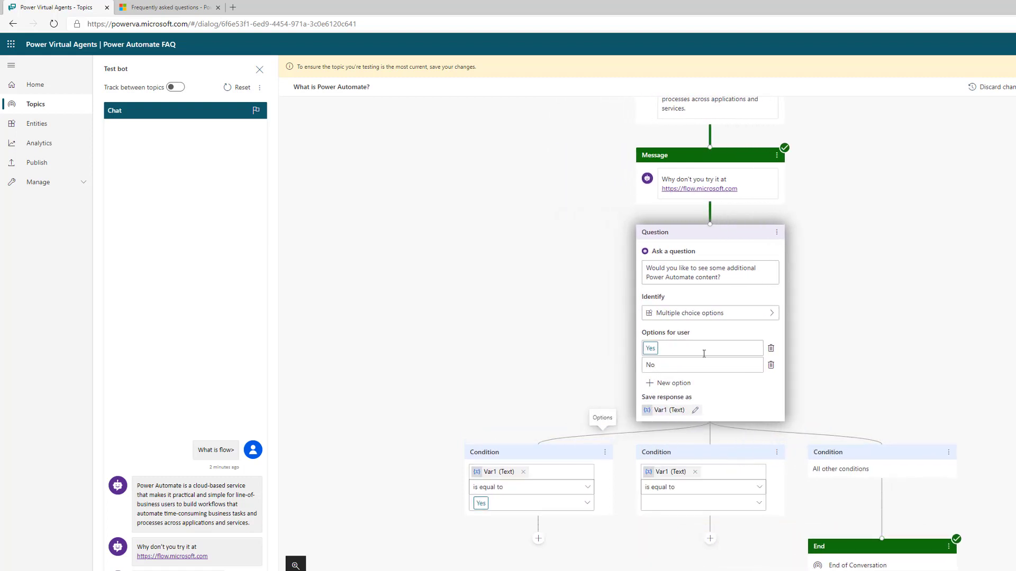
click(908, 345)
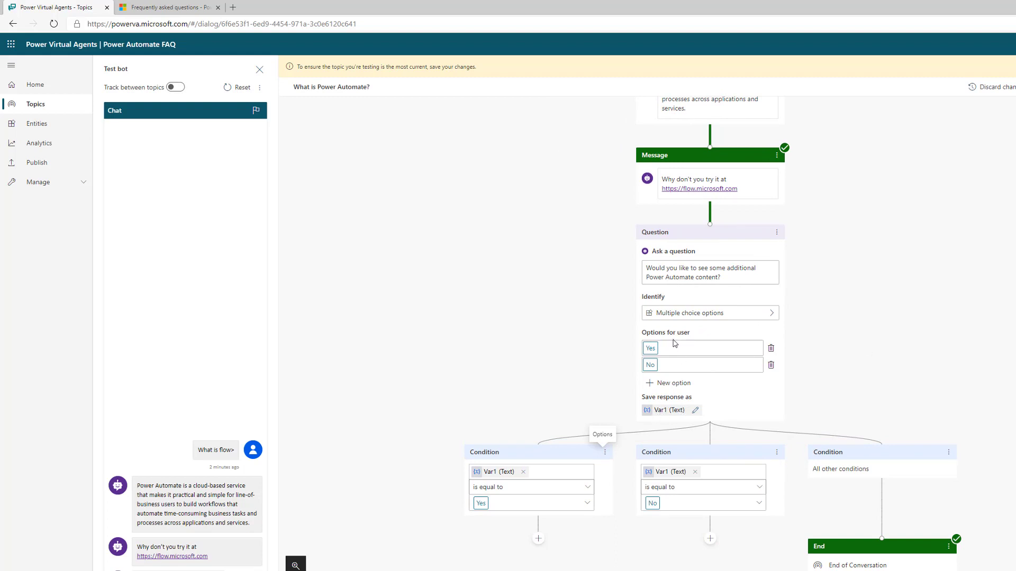
- Rename the answer variable from Var1 to response
click(695, 411)
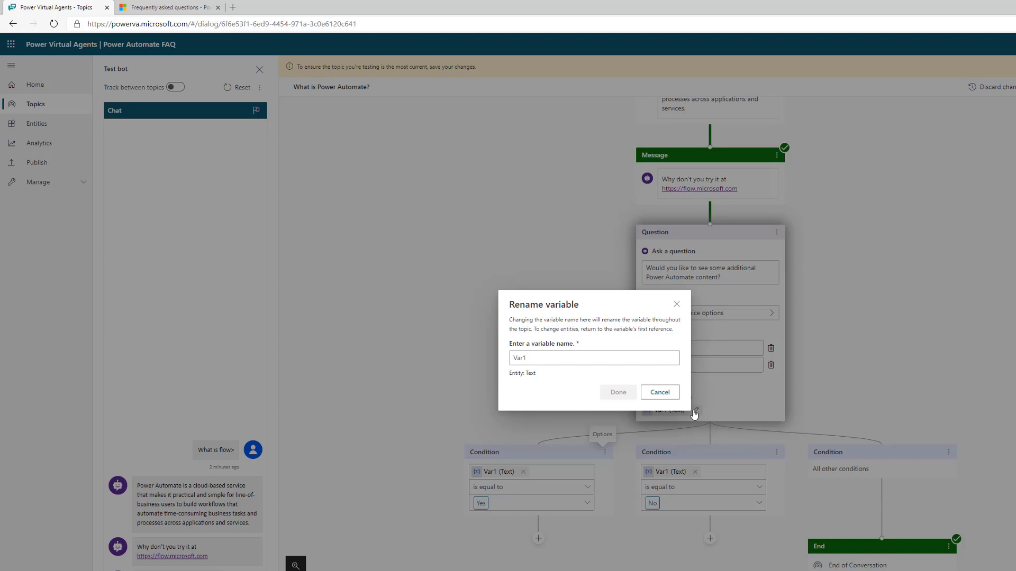
drag(551, 358, 504, 359)
text(response)
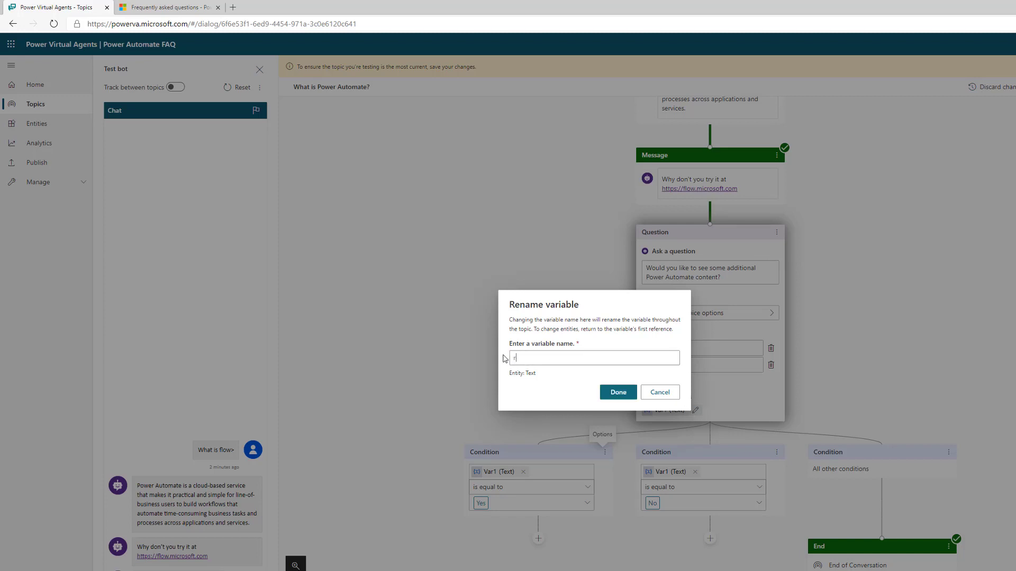
click(617, 392)
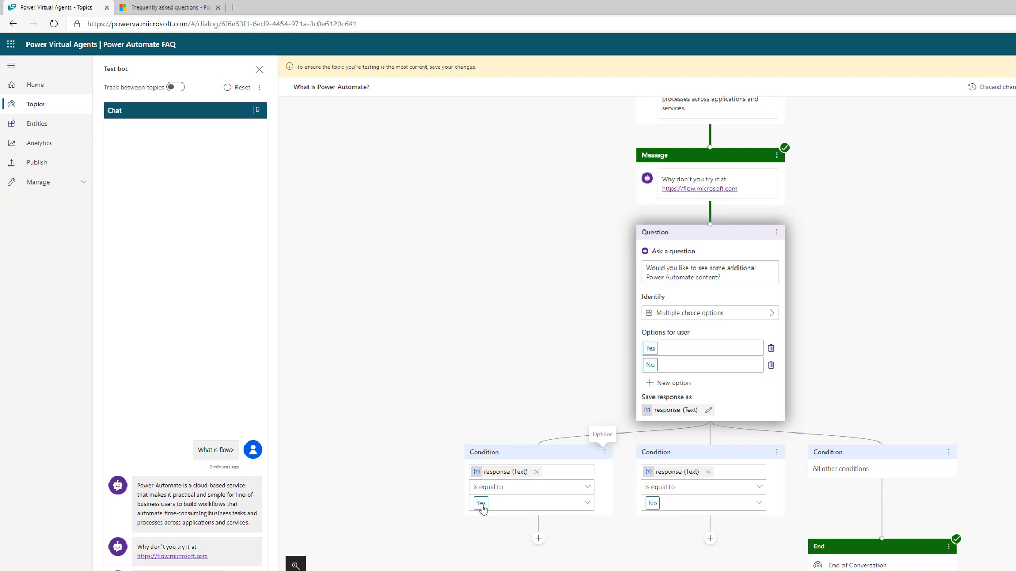
- Under the Yes branch, add a message inviting users to the presenter's YouTube page, with the pasted link
click(538, 539)
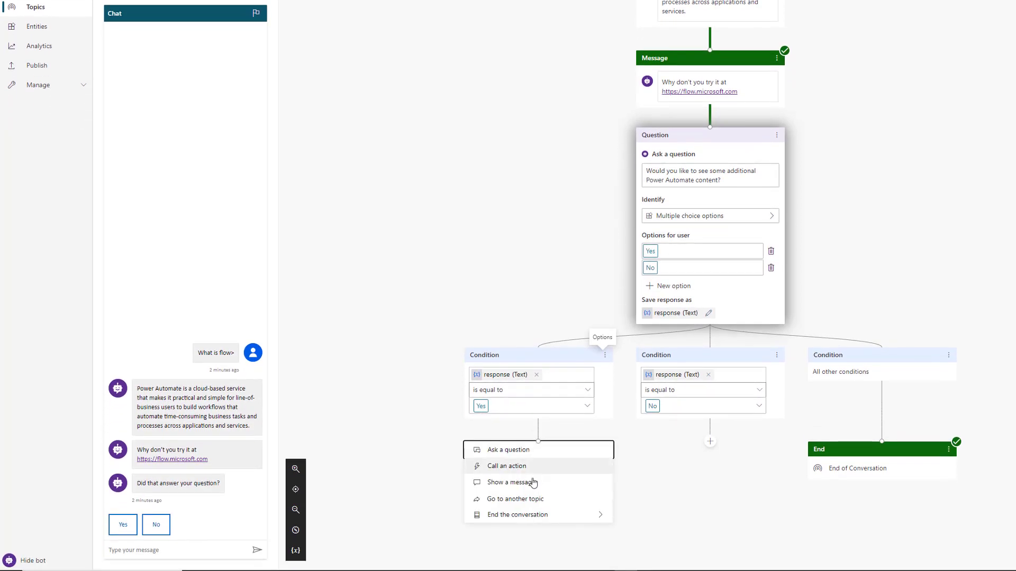
click(533, 483)
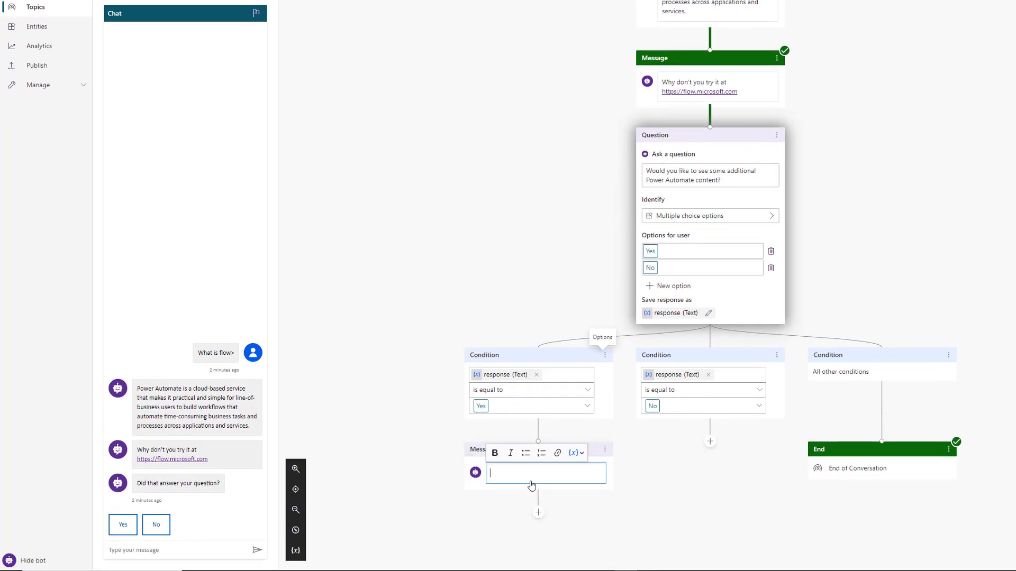
text(W)
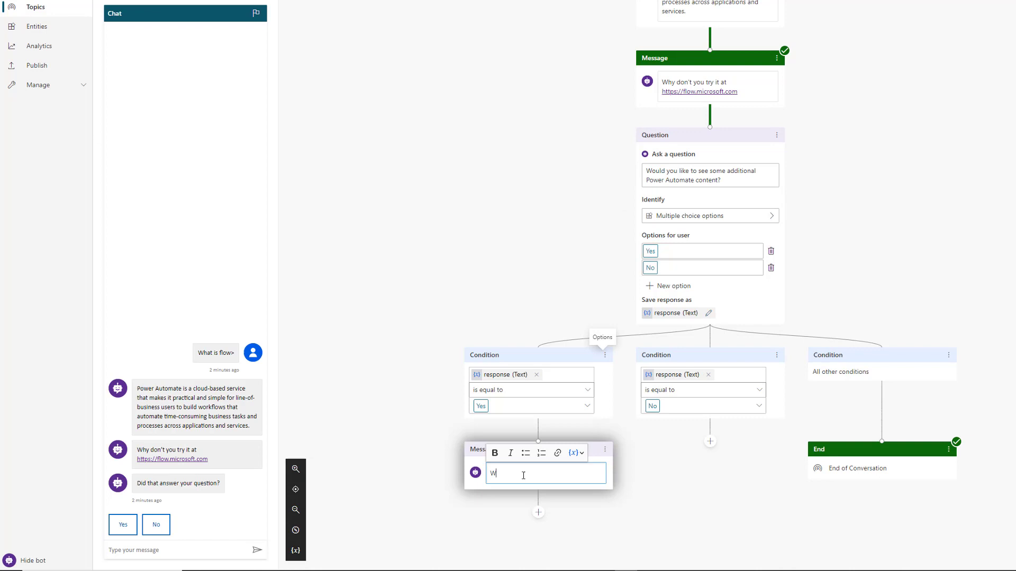
text(hy don't you visit Kent Weare's YouTuve)
key(BackSpace)
key(BackSpace)
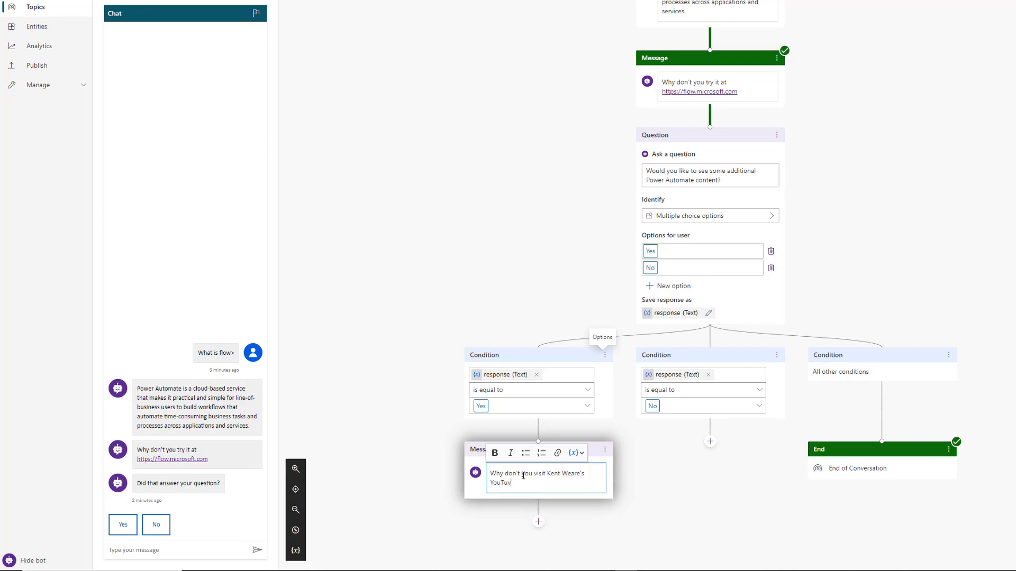
text(b)
key(BackSpace)
text(e page at)
click(557, 452)
text(https://www.youtube.com/channel/UCX6lpQ63nP-LakW3TUpoxNw)
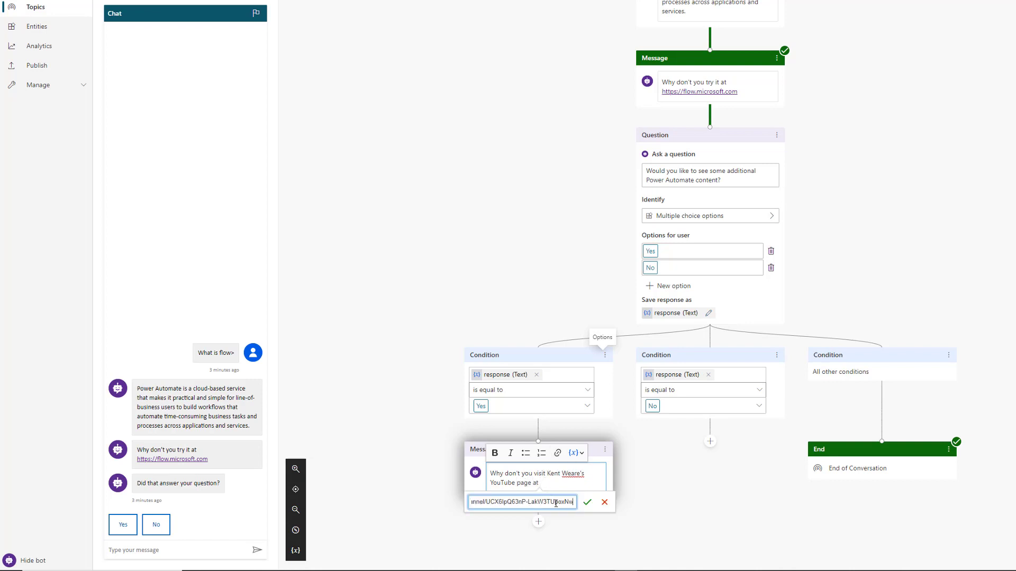
click(586, 503)
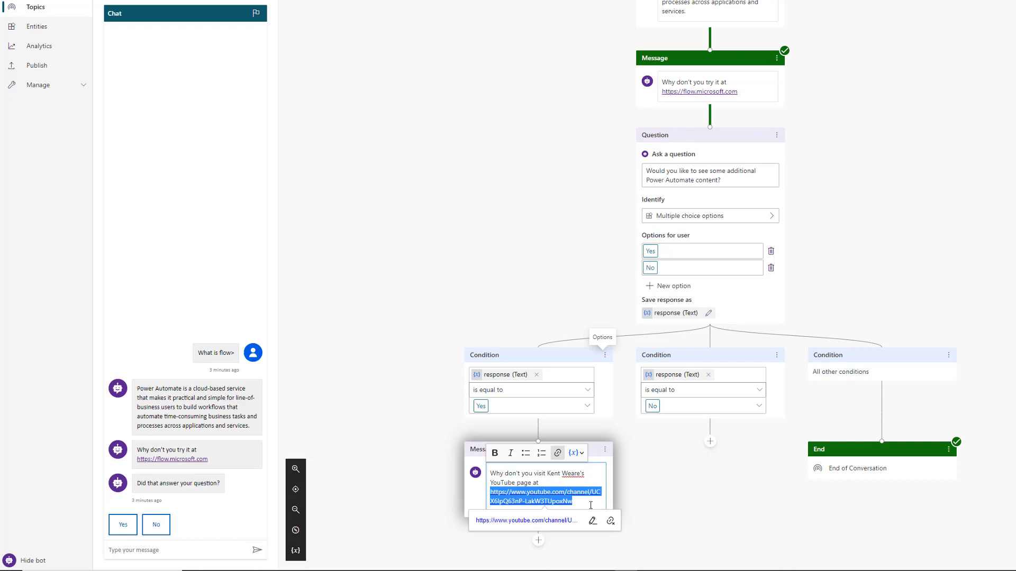
click(686, 511)
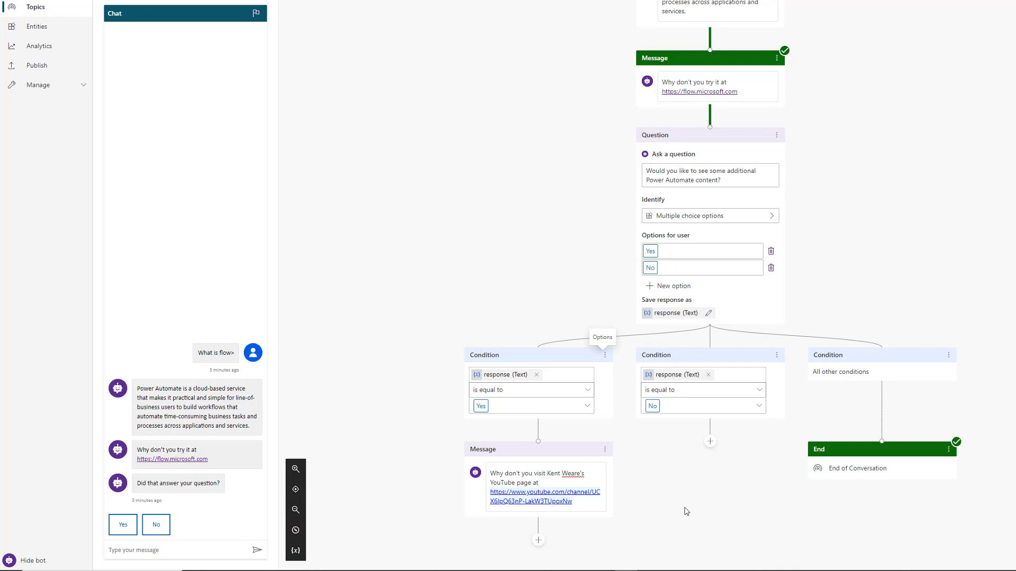
- Add an end-of-conversation step (End with survey) under the No branch
scroll(658, 478, down, 3)
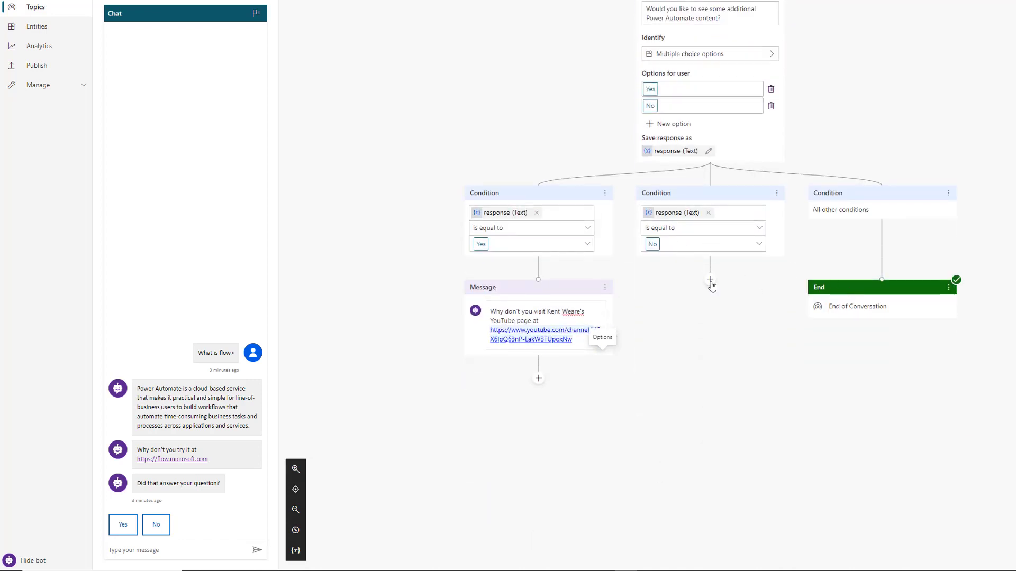
click(710, 280)
mouse_move(700, 353)
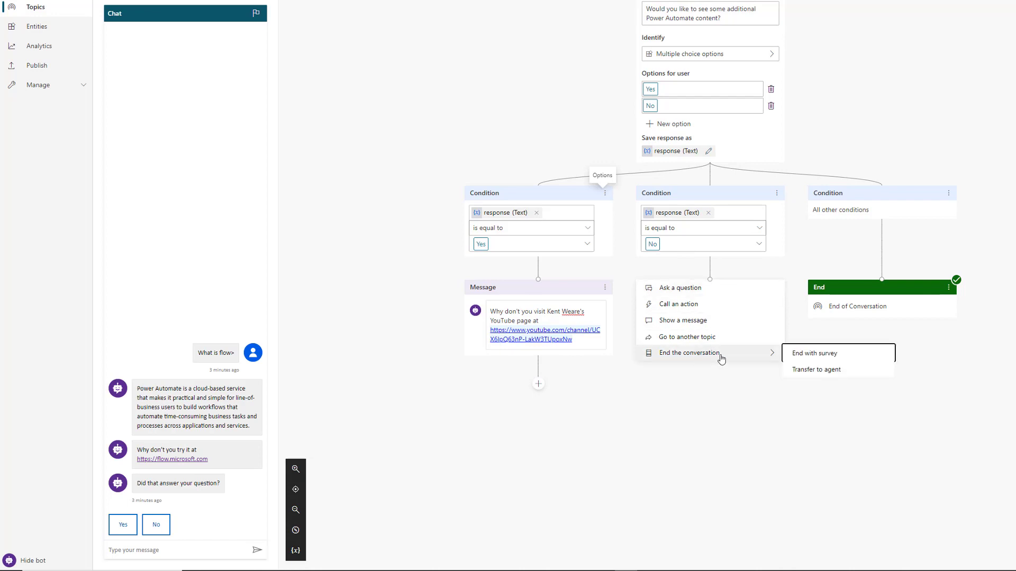
click(819, 358)
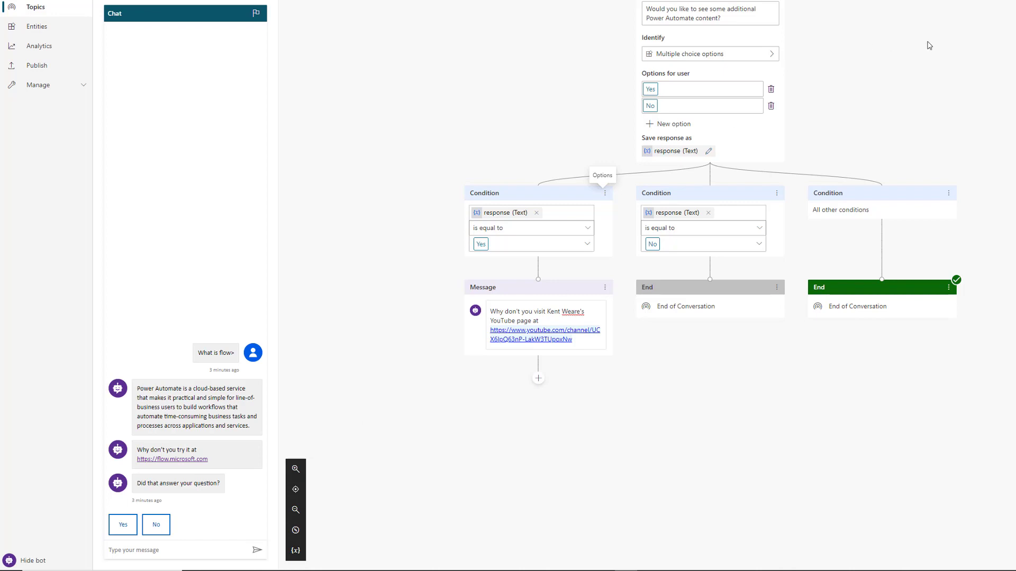
- Reset the test chat and ask the bot 'what is microsoft flow?'
click(122, 524)
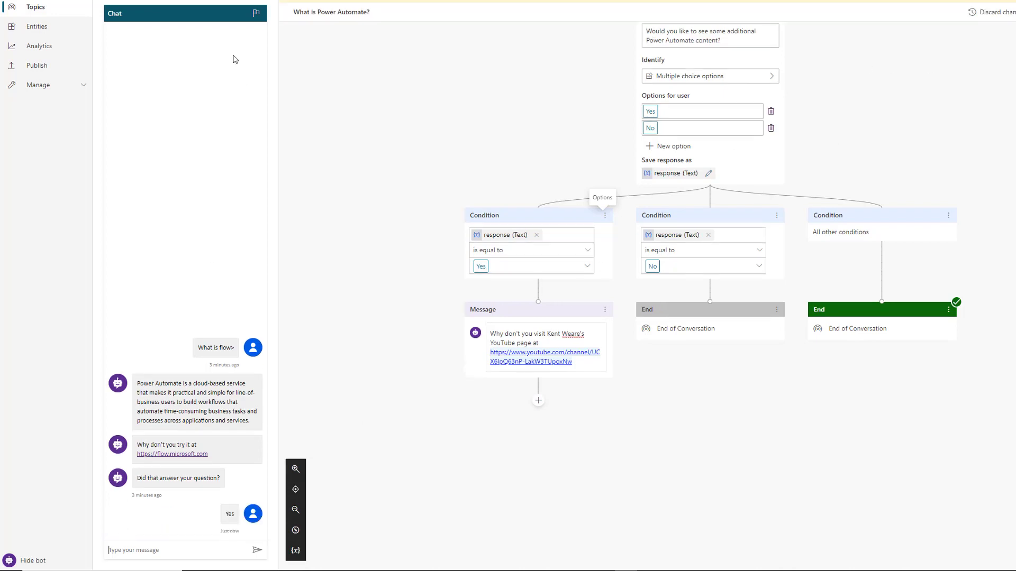
click(235, 21)
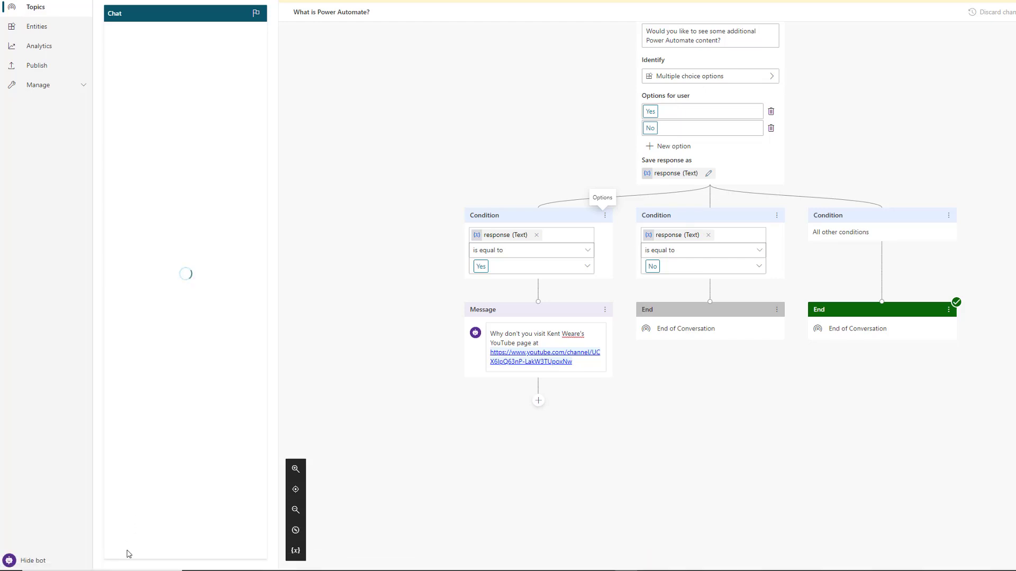
click(127, 553)
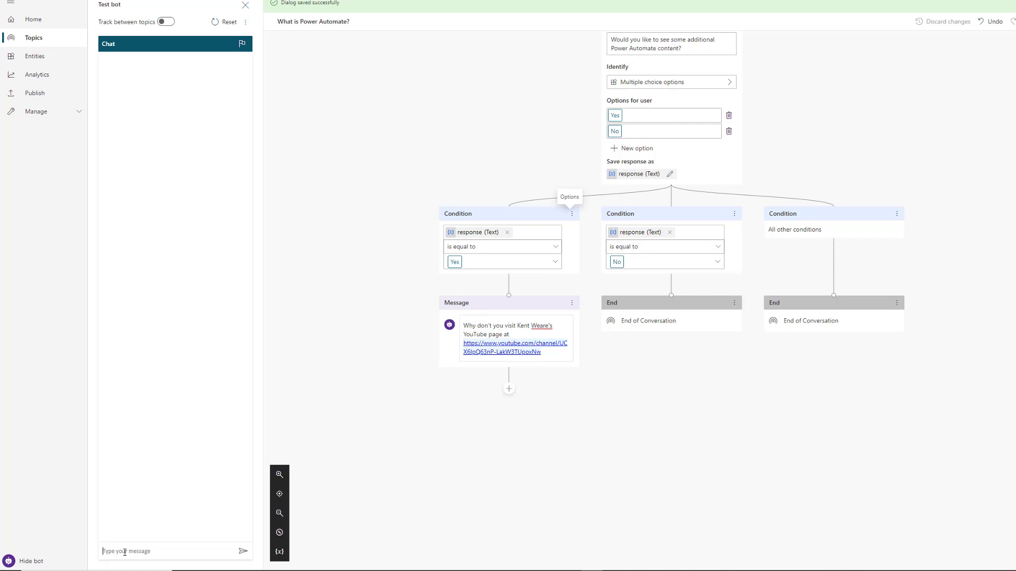
text(what is microsfot fl)
key(BackSpace)
key(BackSpace)
key(BackSpace)
key(BackSpace)
text(t flow?)
key(Return)
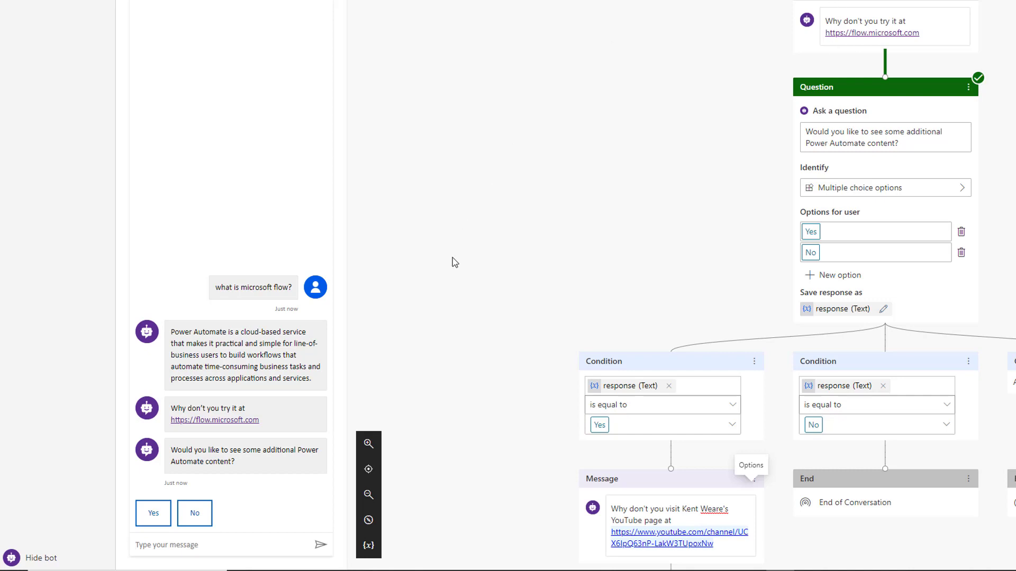
- Answer Yes to the follow-up and open the returned YouTube link in a new tab
click(159, 519)
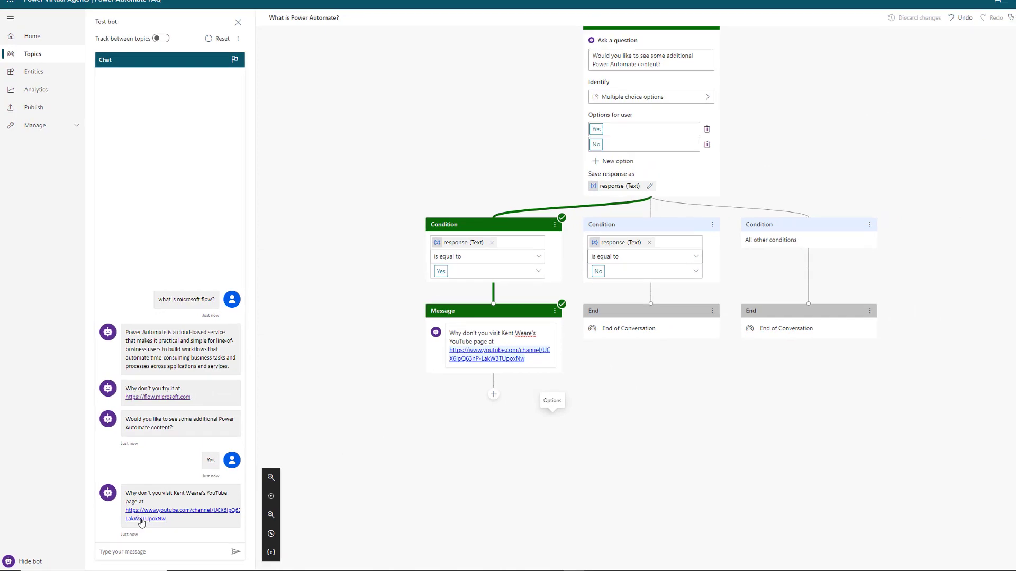
right_click(140, 518)
click(172, 435)
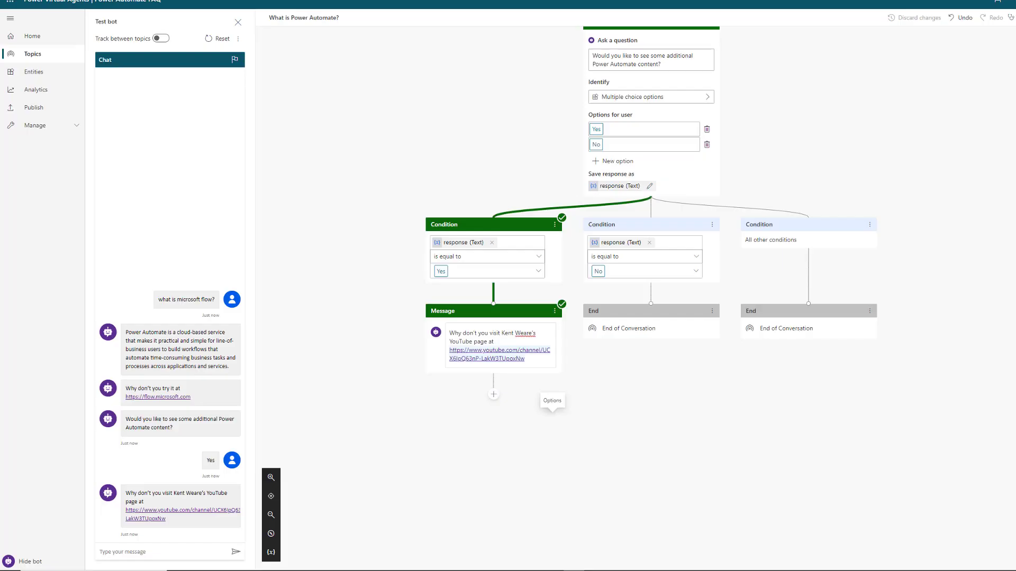
- Return to the Topics list to confirm What is Power Automate? is On
click(28, 55)
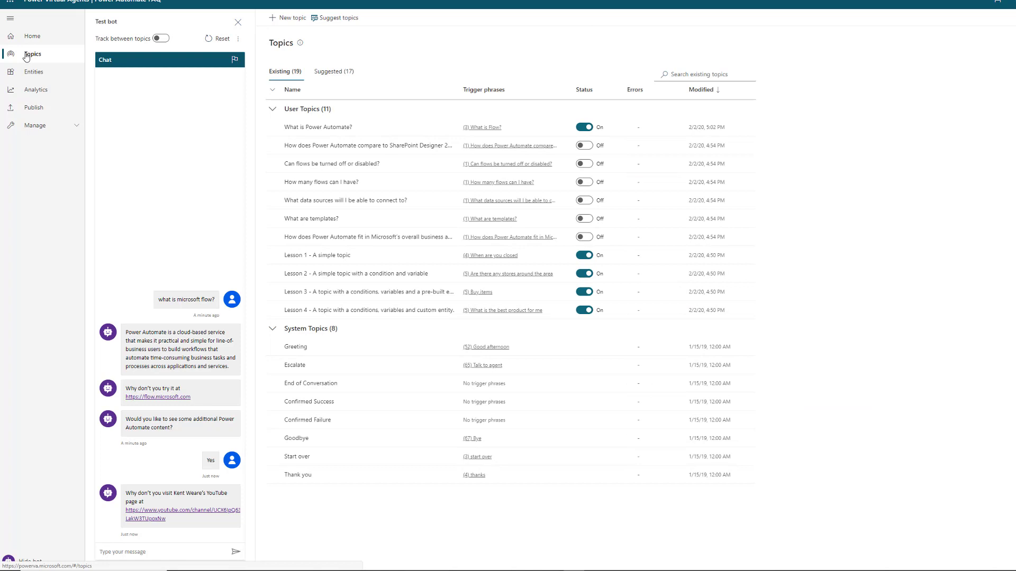